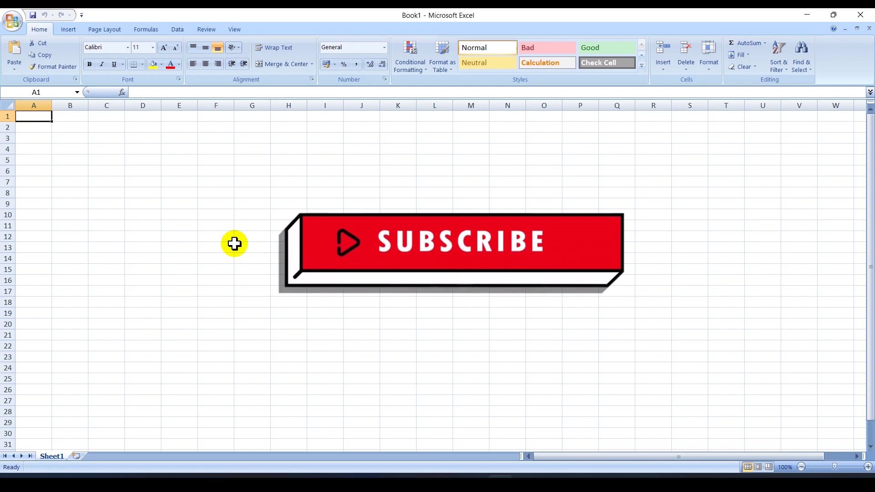
Enter 'asffg' in C2 and 123 in C3, then clear the range B2:D5
left_click(39, 91)
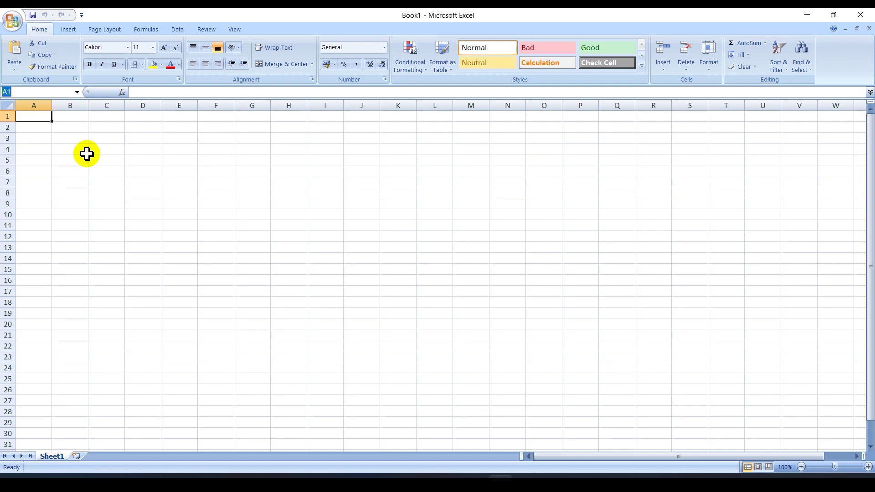
left_click(121, 129)
type("asffg")
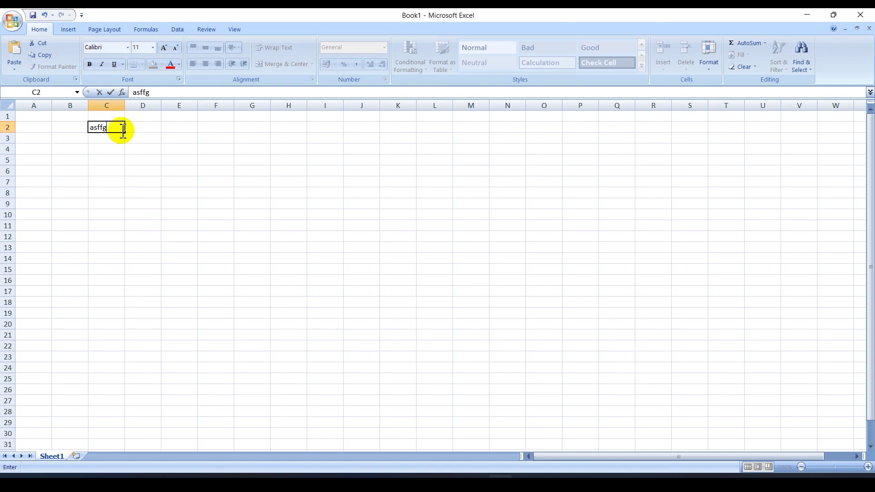
key("Return")
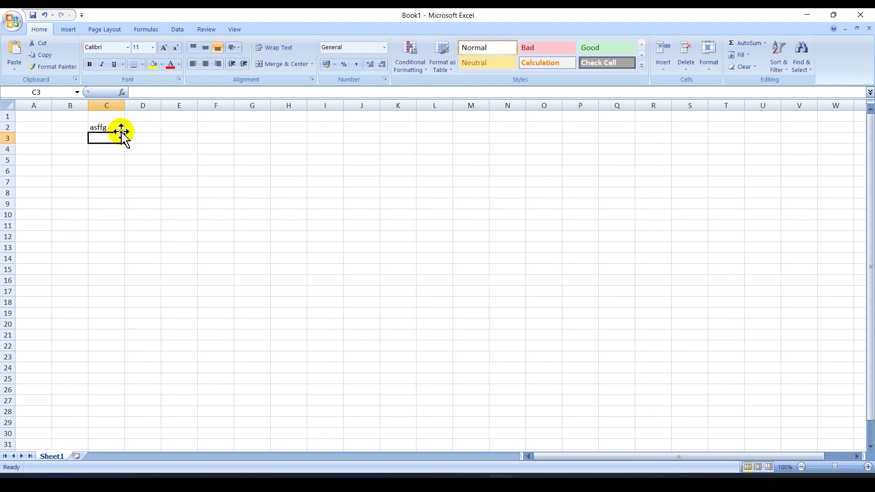
type("123")
key("Return")
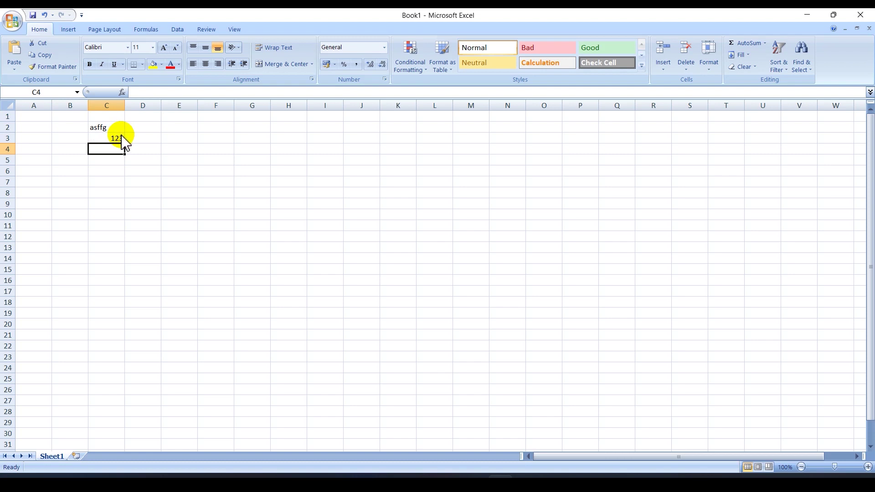
left_click_drag(69, 127, 143, 160)
key("Delete")
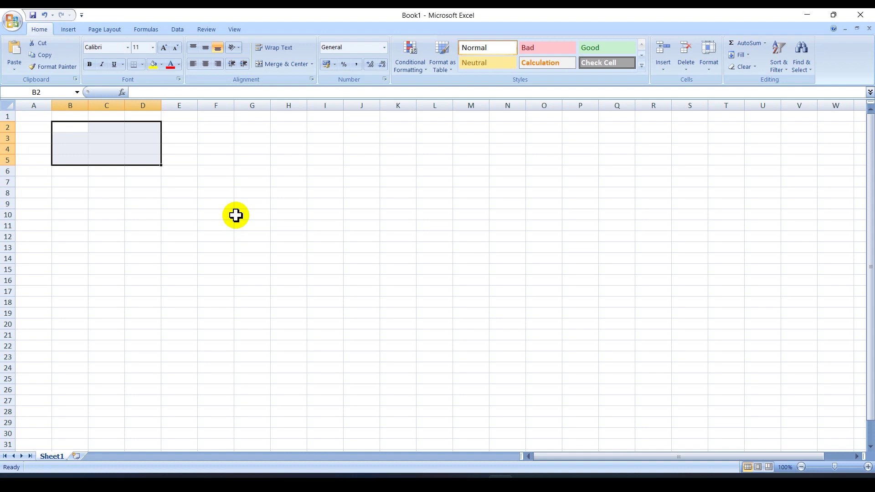
Select columns A through H one by one, then the whole of row 4
left_click(43, 106)
left_click(73, 106)
left_click(107, 105)
left_click(139, 106)
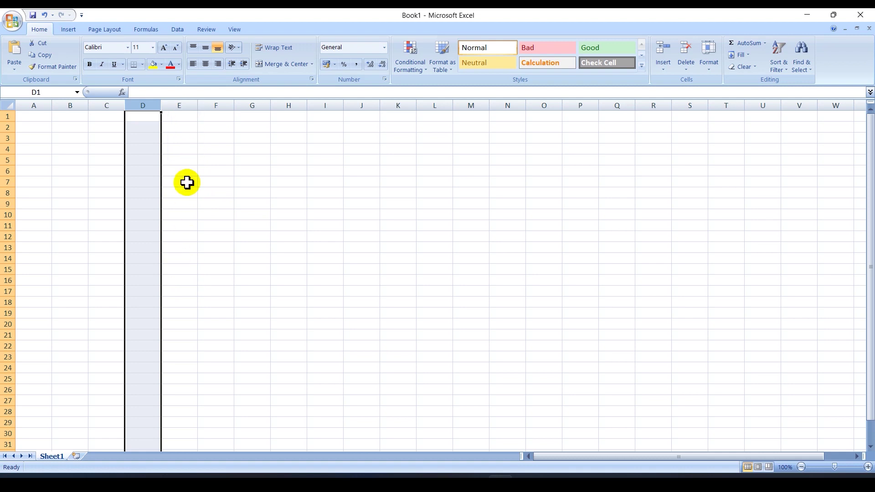
left_click(180, 106)
left_click(217, 104)
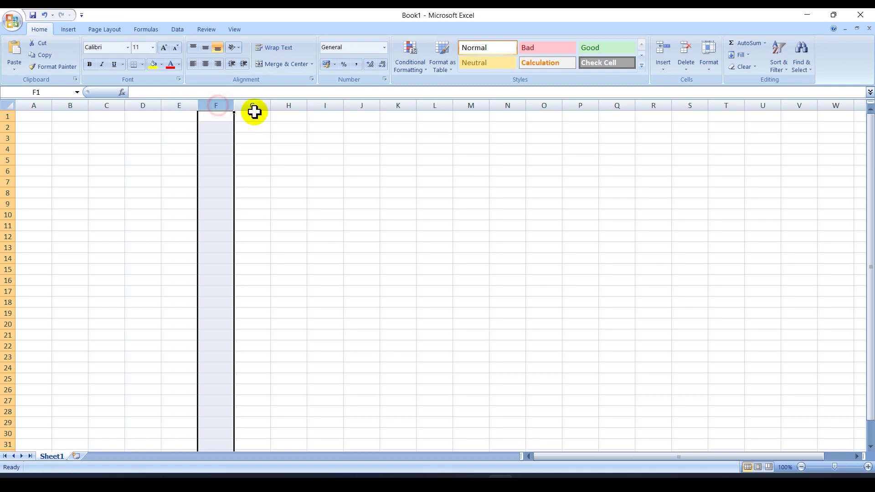
left_click(254, 105)
left_click(288, 105)
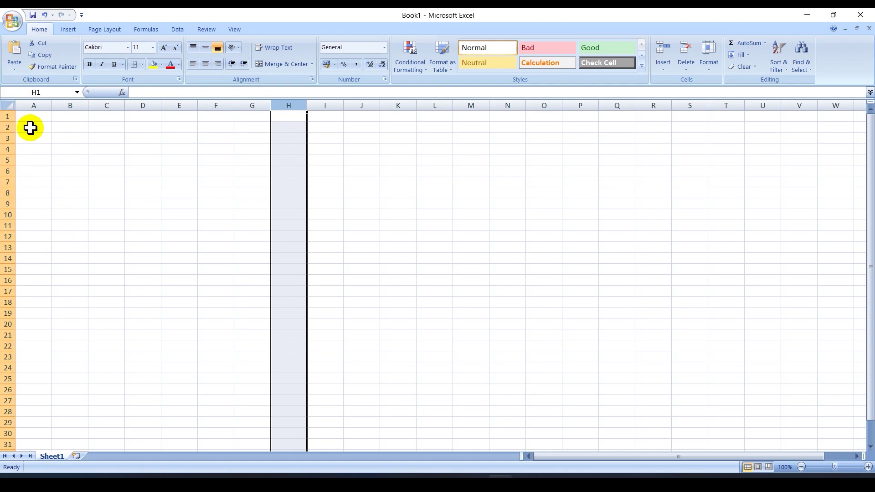
left_click(8, 149)
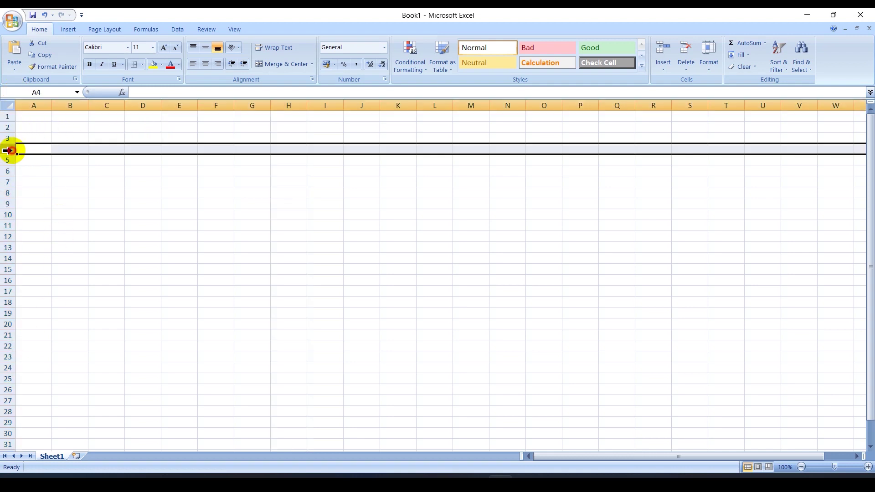
Return to A1 and step back and forth along row 1 with the arrow keys
key("ctrl+Home")
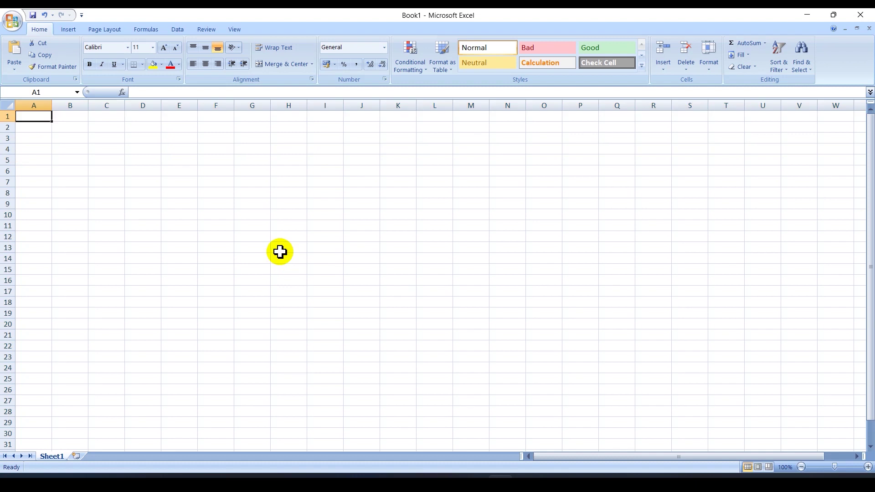
key("Right")
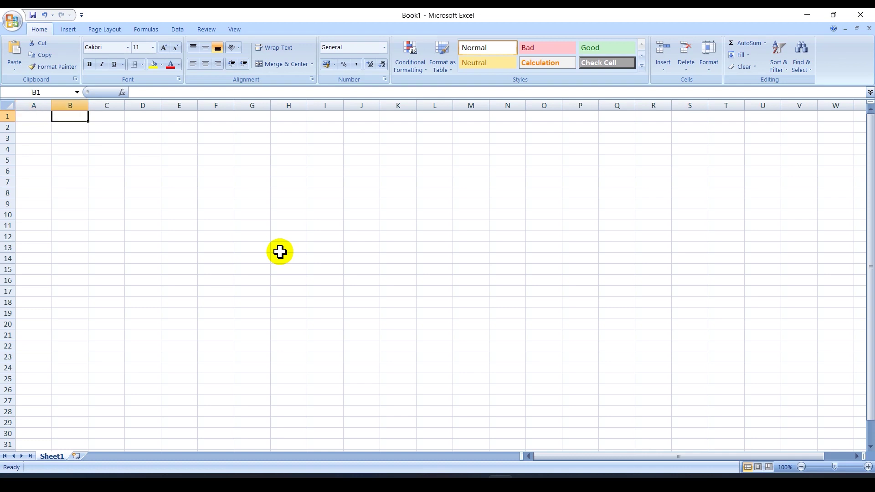
key("Right")
key("Right")
key("Right")
key("Right")
key("Right")
key("Right")
key("Right")
key("Right")
key("Right")
key("Right")
key("Right")
key("Right")
key("Right")
key("Right")
key("Right")
key("Right")
key("Right")
key("Right")
key("Right")
key("Right")
key("Right")
key("Right")
key("Left")
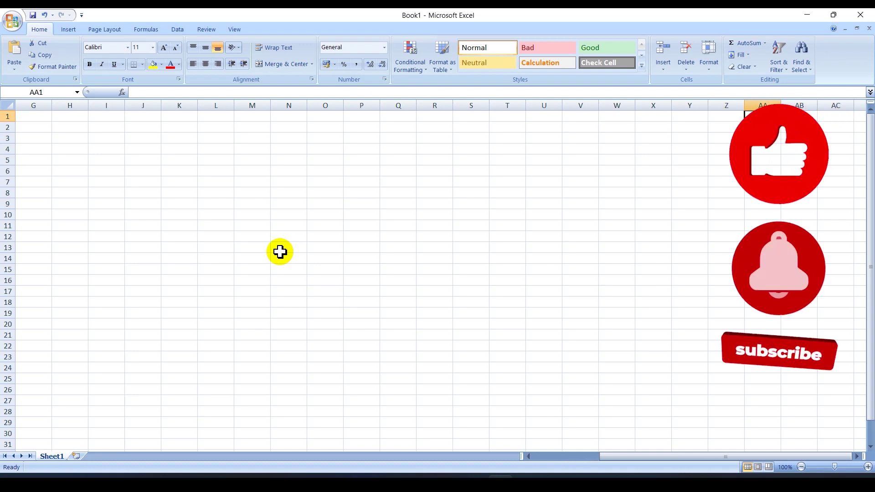
key("Right")
key("Right")
key("Right")
key("Right")
key("Right")
key("Right")
key("Right")
key("Right")
key("Right")
key("Right")
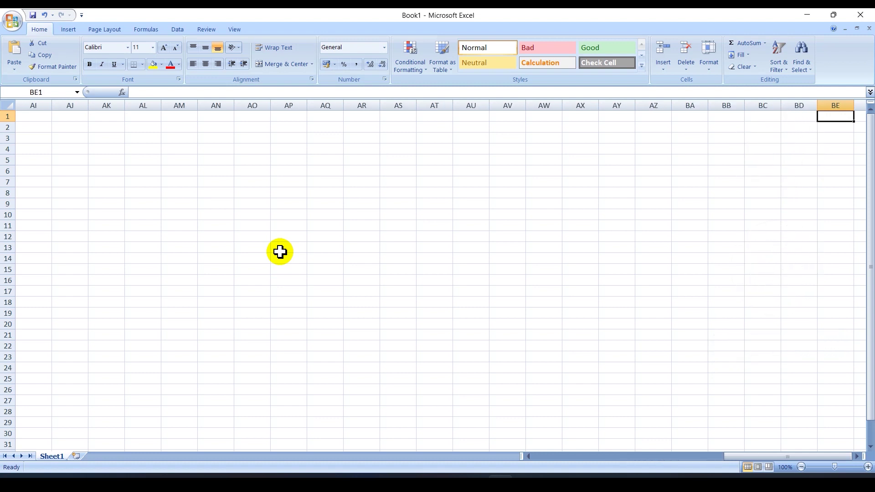
key("Right")
key("Right")
key("Right")
key("Left")
key("Left")
key("Left")
key("Right")
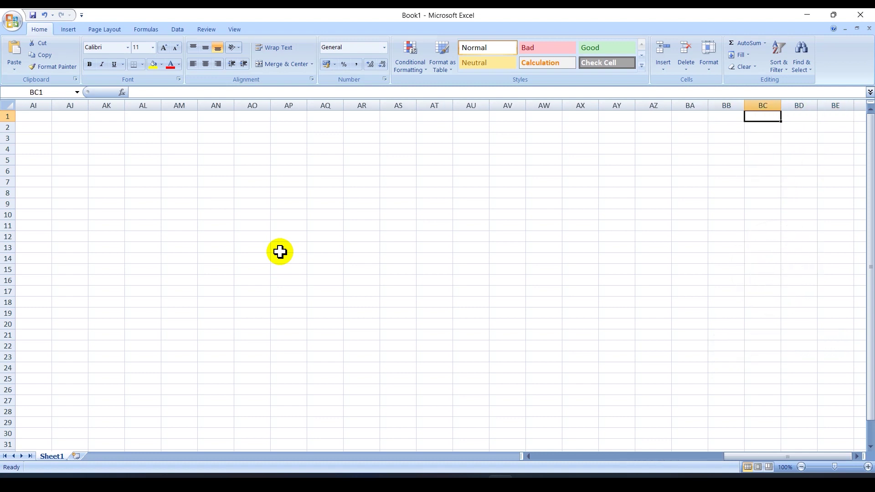
key("Right")
key("Right")
key("Right")
key("Right")
key("Right")
key("Right")
key("Right")
key("Right")
key("Right")
key("Right")
key("Right")
key("Right")
key("Right")
key("Right")
key("Right")
key("Right")
key("Right")
key("Right")
key("Right")
key("Right")
key("Right")
key("Right")
key("Right")
key("Right")
key("Right")
key("Right")
key("Right")
key("Right")
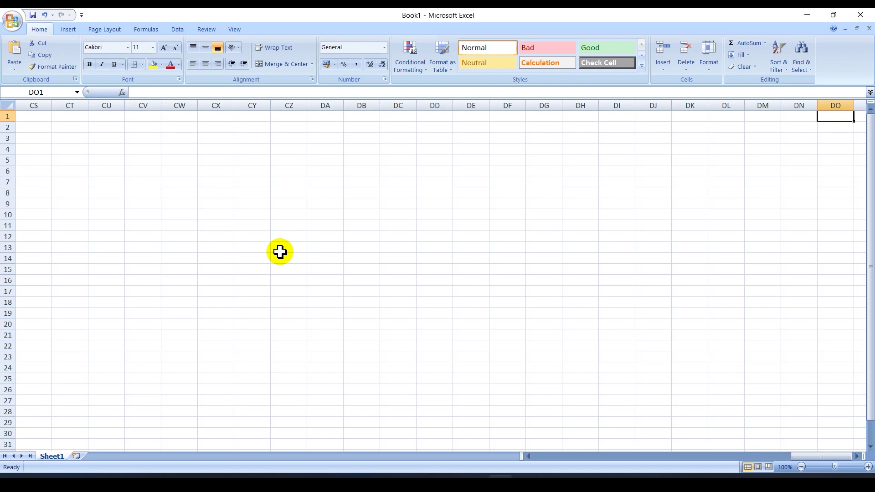
key("Left")
key("Left")
key("Left")
key("Left")
key("Left")
key("Left")
key("Left")
key("Left")
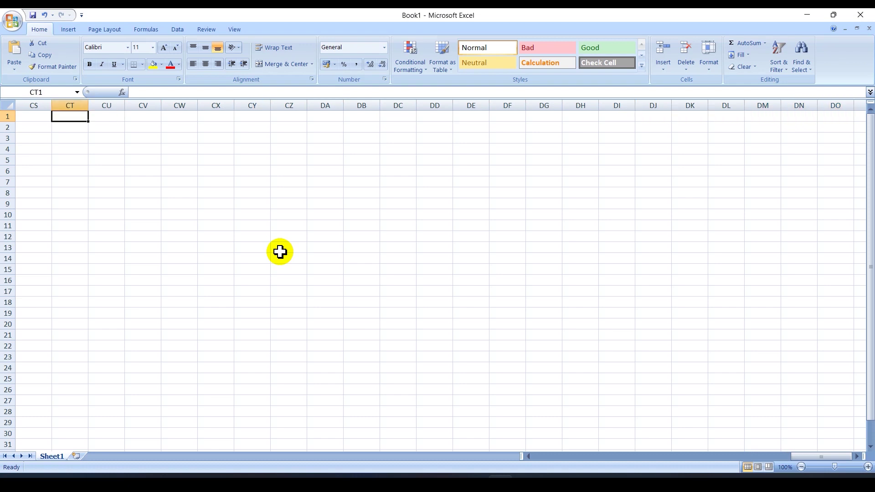
key("Left")
key("Left")
key("Left")
key("Left")
key("Left")
key("Left")
key("Left")
key("Left")
key("Left")
key("Left")
key("Left")
key("Left")
key("Left")
key("Left")
key("Left")
key("Left")
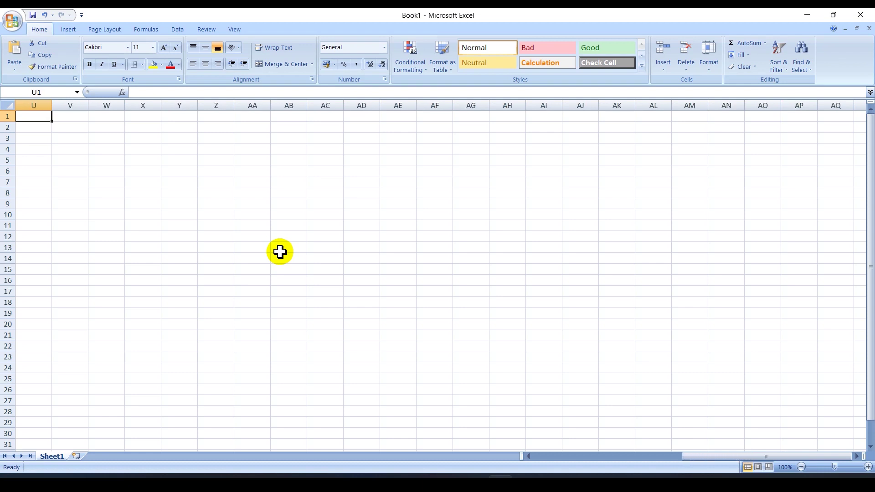
key("Left")
key("Left")
key("Left")
key("Left")
key("Left")
key("Left")
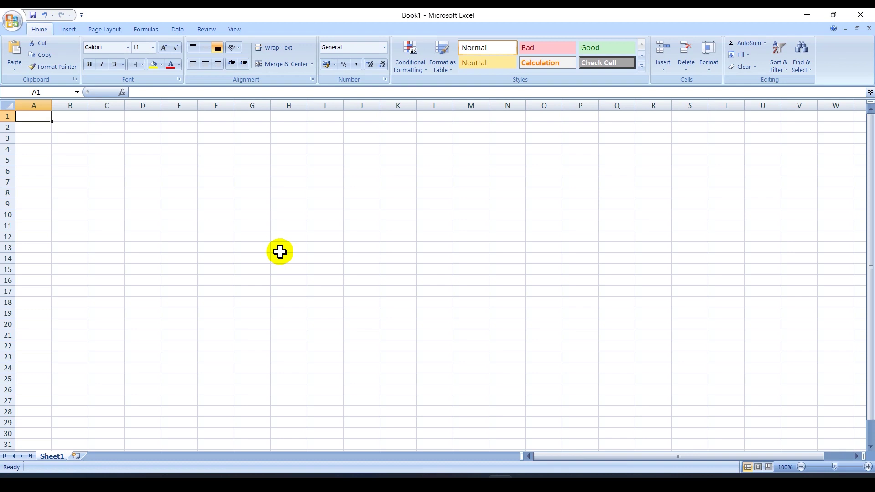
key("ctrl")
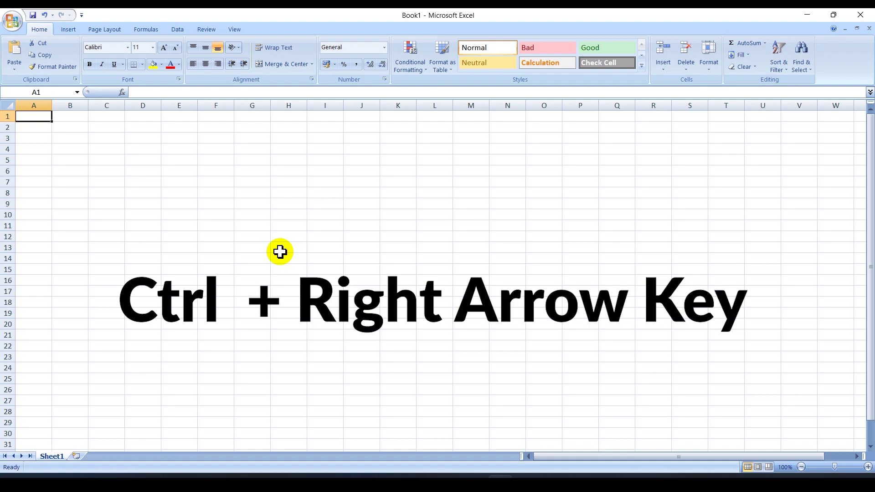
Jump to XFD1 with Ctrl+Right, enter 16384 there, then delete it again
key("ctrl+Right")
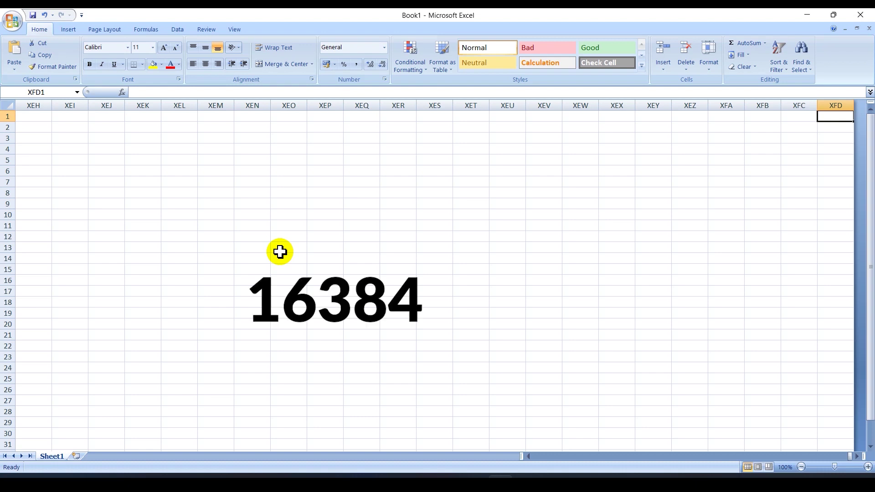
type("16384")
key("Return")
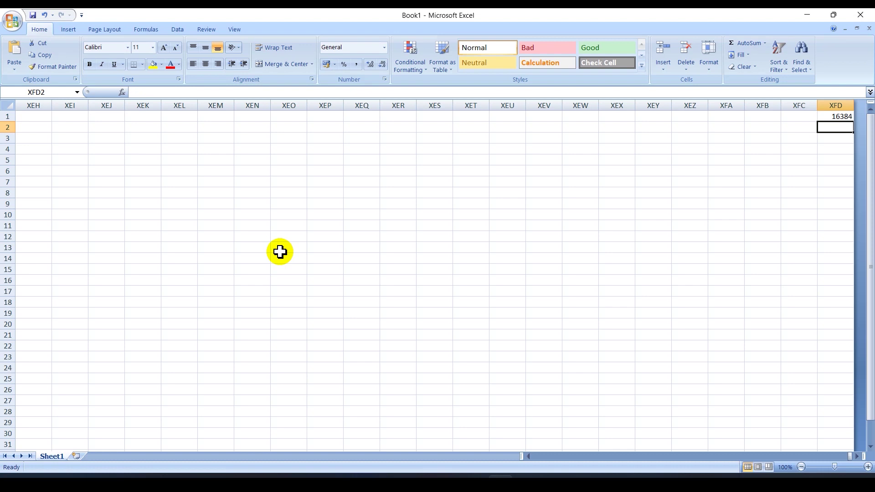
left_click(849, 118)
key("Delete")
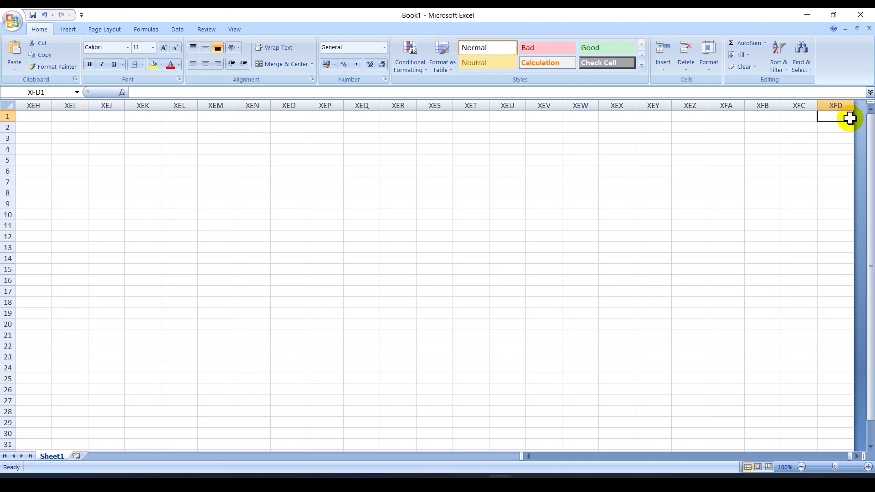
Jump from XFD1 to A1, out to XFD1 again, back to A1, then move down column A
key("Left")
key("Left")
key("Left")
key("Left")
key("Left")
key("Left")
key("Left")
key("Right")
key("Right")
key("Right")
key("Right")
key("Right")
key("Right")
key("Right")
key("ctrl")
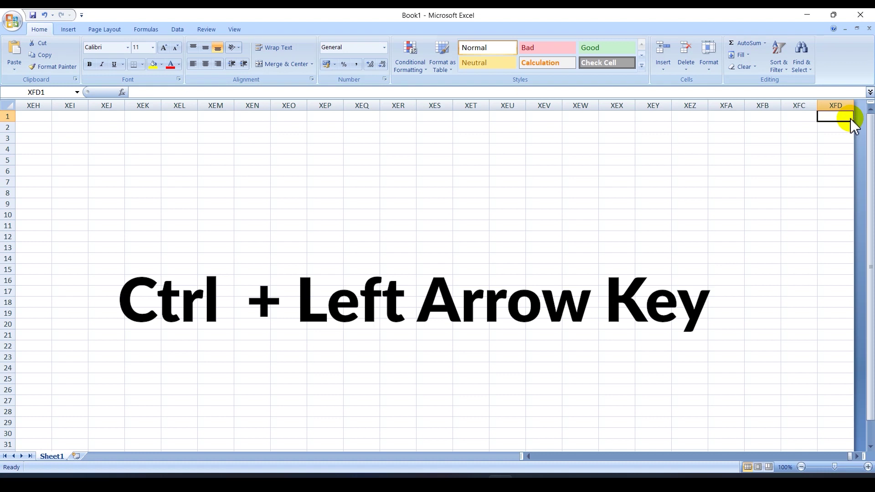
key("ctrl+Left")
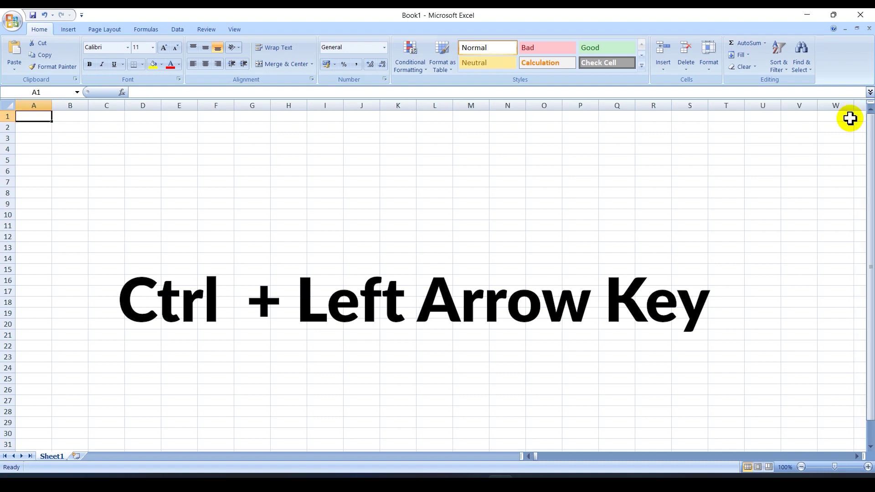
key("ctrl+Right")
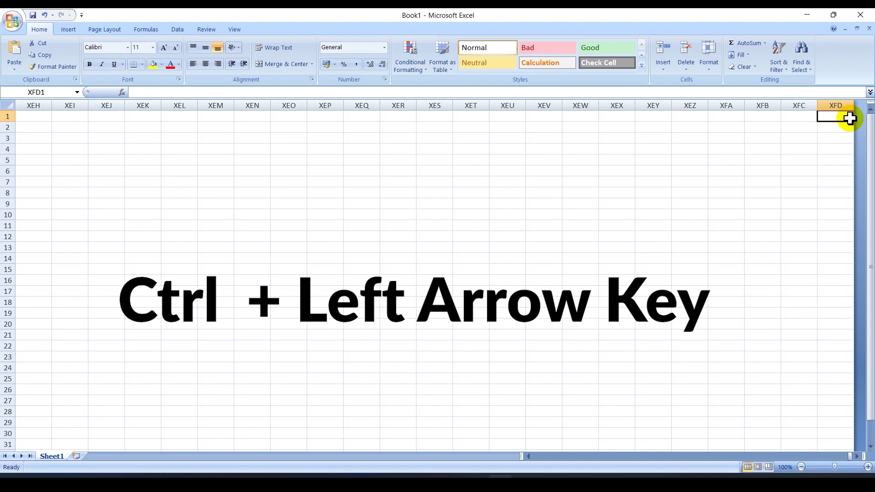
key("ctrl+Left")
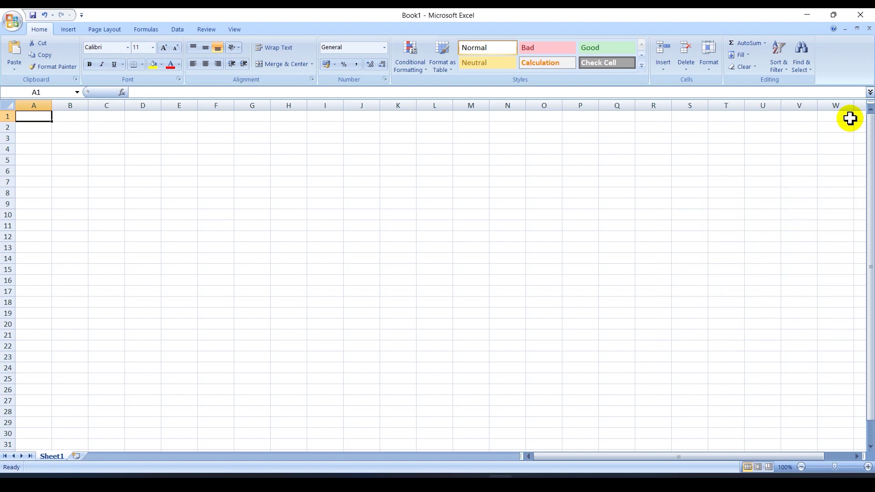
key("Down")
key("Down")
key("Down")
key("Down")
key("Down")
key("Down")
key("Down")
key("Down")
key("Down")
key("Down")
key("Down")
key("Down")
key("Down")
key("Down")
key("Down")
key("Down")
key("Down")
key("Down")
key("Down")
key("Down")
key("Down")
key("Down")
key("Down")
key("Down")
key("Down")
key("Down")
key("Up")
key("Up")
key("Up")
key("Up")
key("Up")
key("Up")
key("Up")
key("Up")
key("Up")
key("Up")
key("Up")
key("Up")
key("Up")
key("Up")
key("Up")
key("Up")
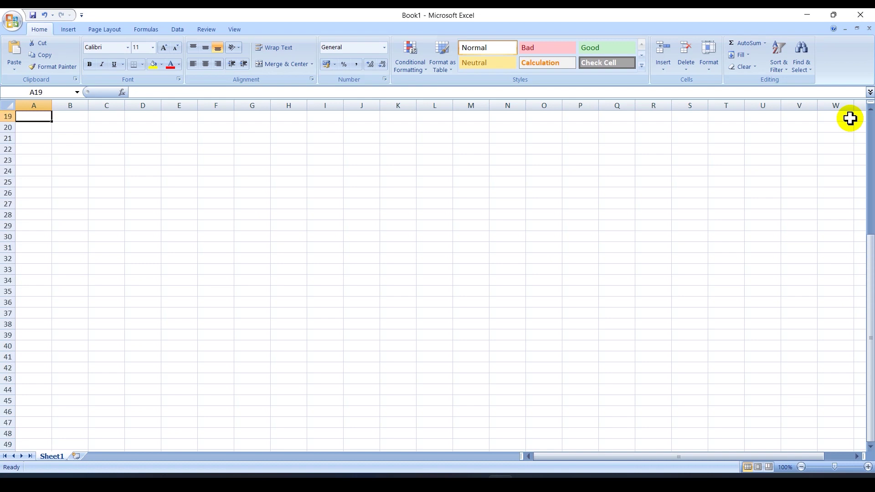
key("Up")
key("Up")
key("Up")
key("ctrl+Up")
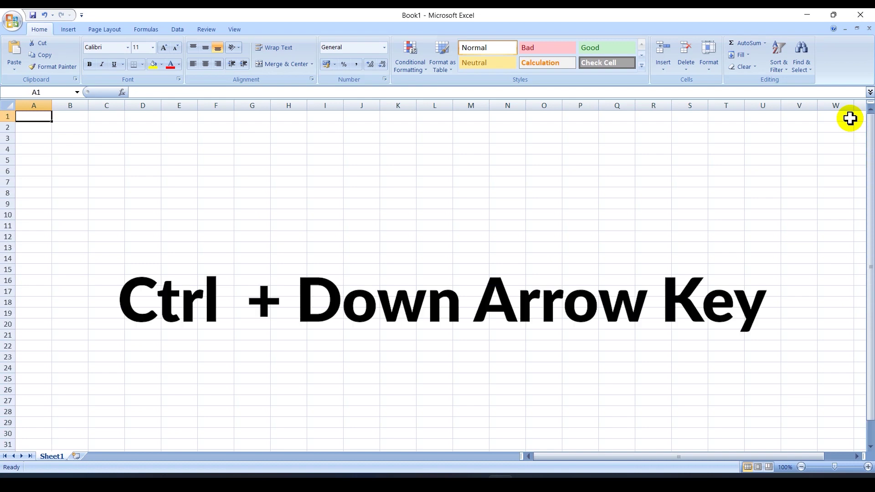
key("ctrl+Down")
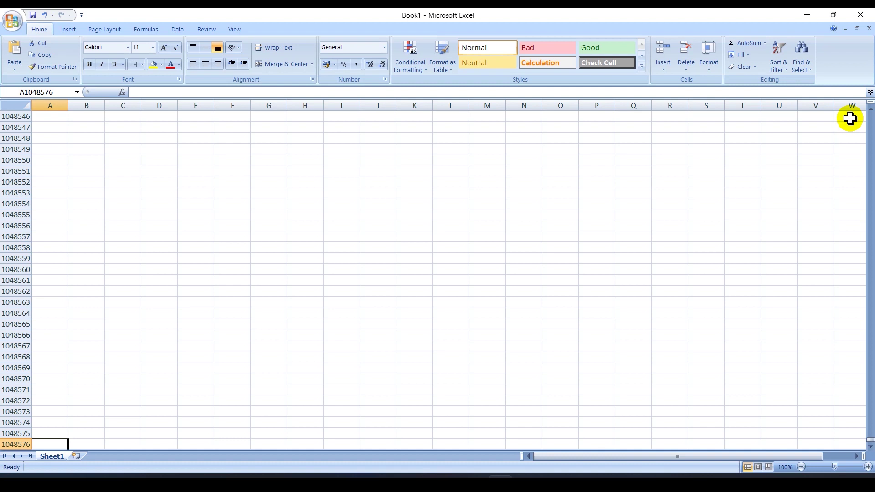
key("ctrl+Up")
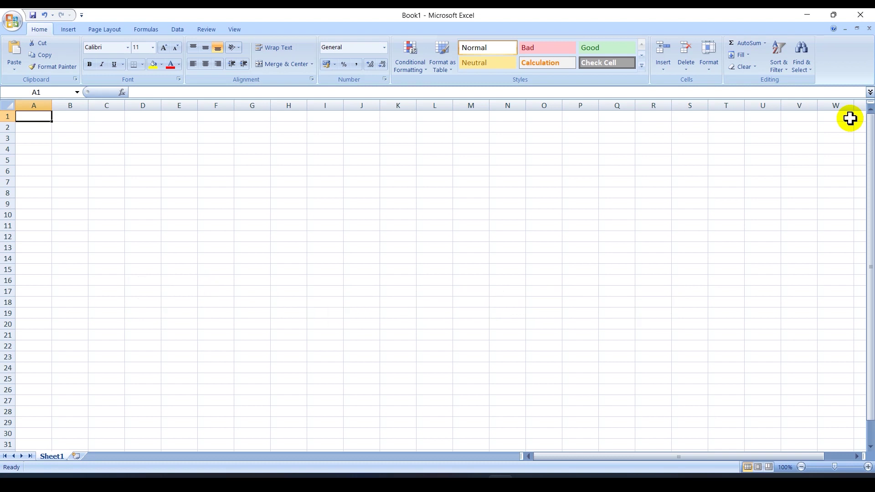
Step the active cell around C3, C4 and B4, then left and up column A toward A1
key("Down")
key("Down")
key("Right")
key("Right")
key("Right")
key("Left")
key("Down")
key("Left")
key("Right")
key("Up")
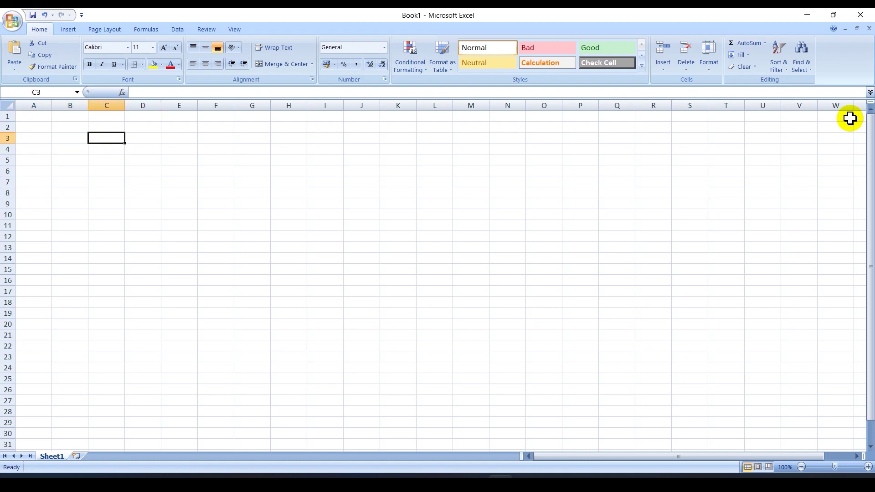
key("Left")
key("Left")
key("Up")
key("Up")
Move through A2, C2, B3, C3 and D3 to D4, finishing on C4
key("Down")
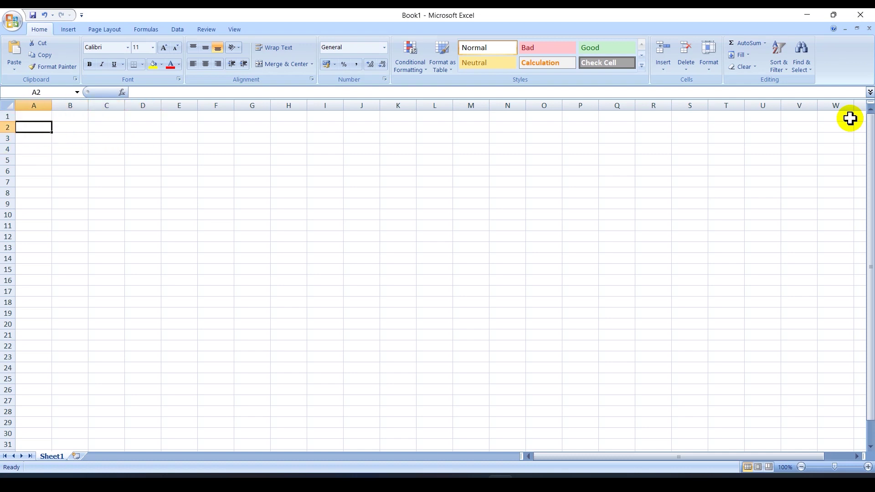
key("Right")
key("Right")
key("Down")
key("Left")
key("Right")
key("Left")
key("Right")
key("Right")
key("Down")
key("Left")
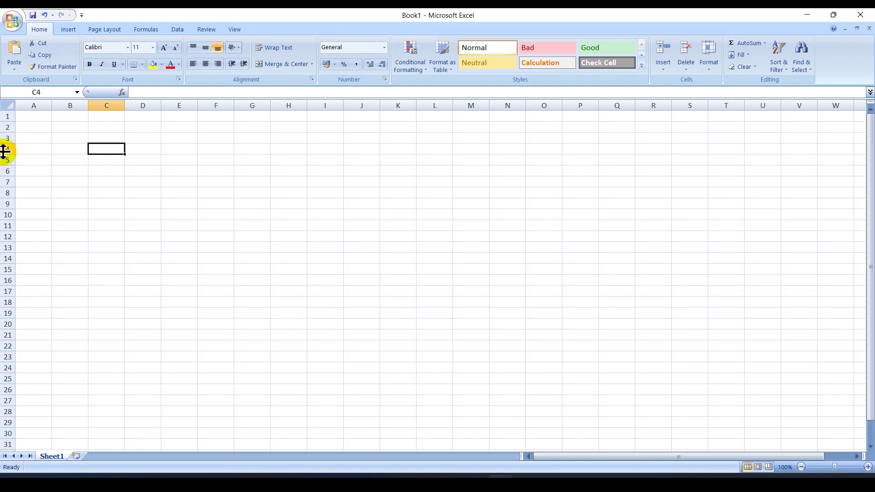
left_click(111, 151)
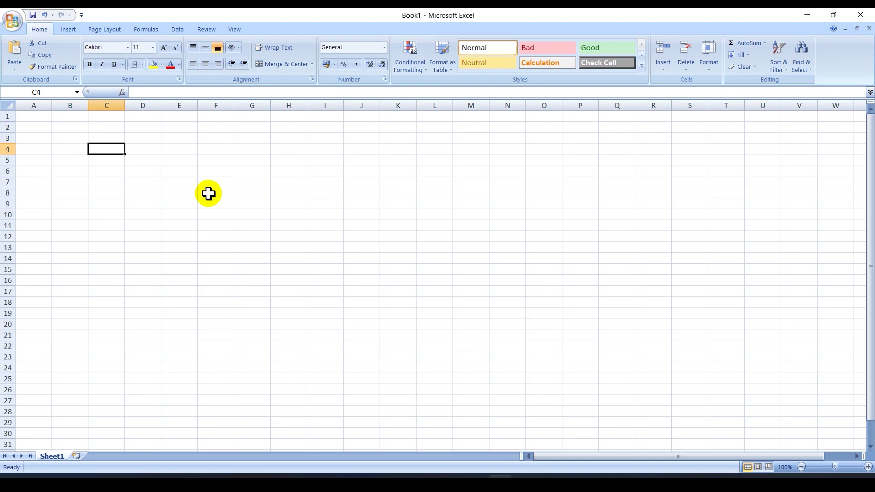
left_click(39, 92)
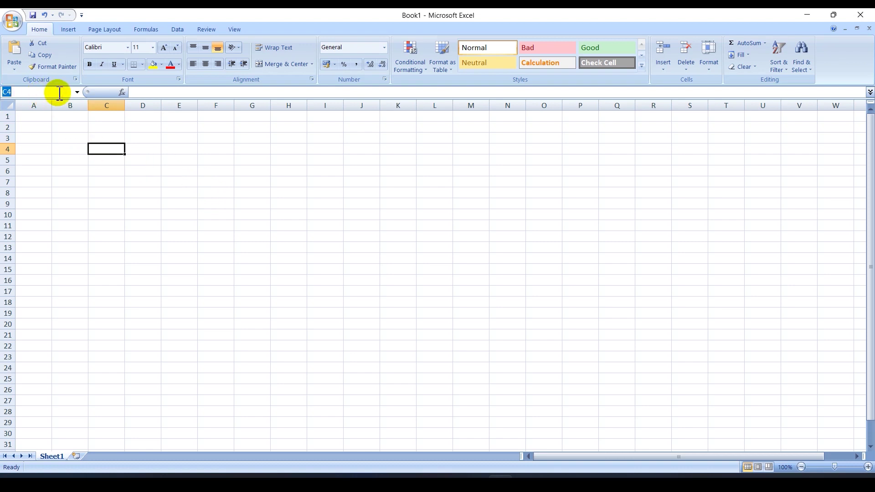
left_click(118, 152)
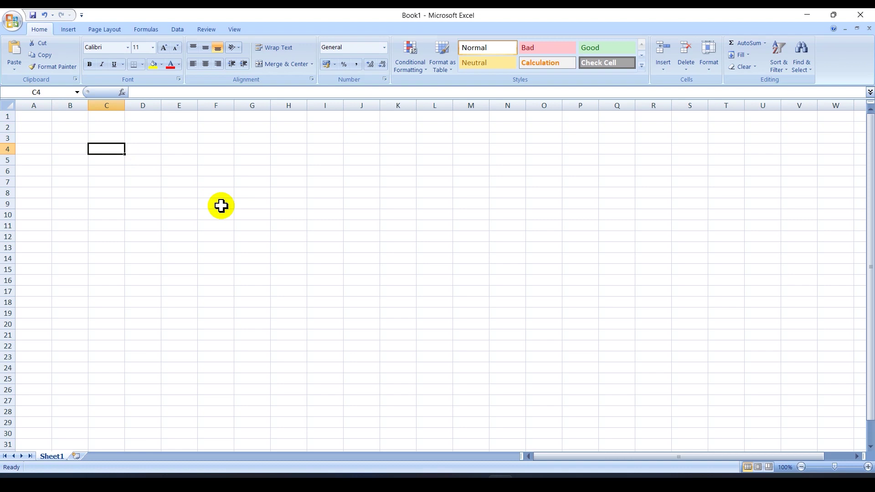
Drag-select the range C4:G17, then click cell J10
left_click_drag(105, 148, 260, 295)
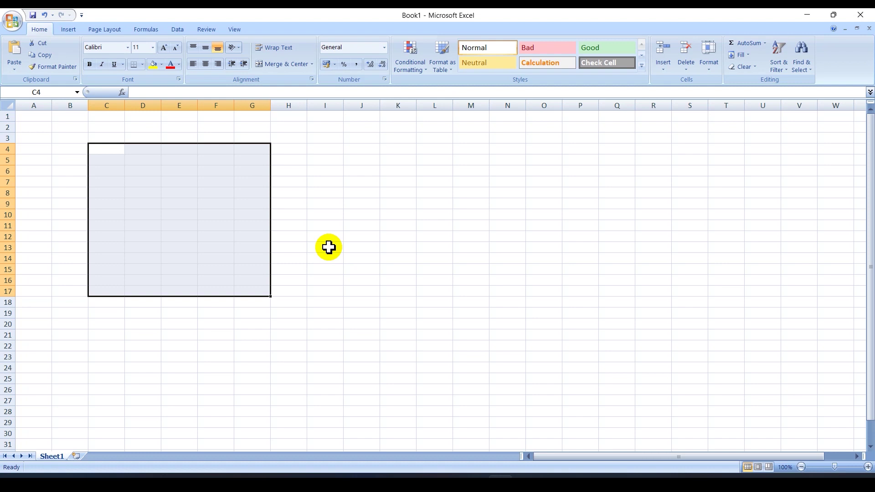
left_click(346, 216)
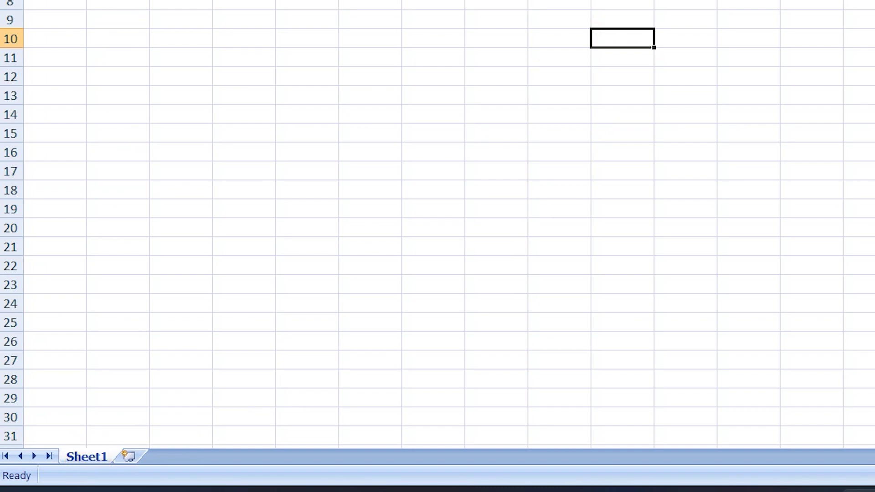
Add worksheets Sheet4 through Sheet8 using the Insert Worksheet tab and Shift+F11
left_click(314, 127)
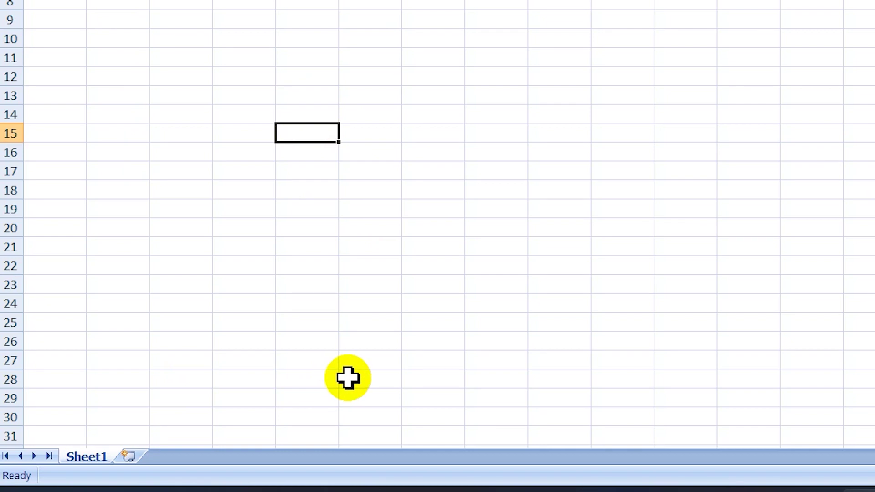
left_click(130, 456)
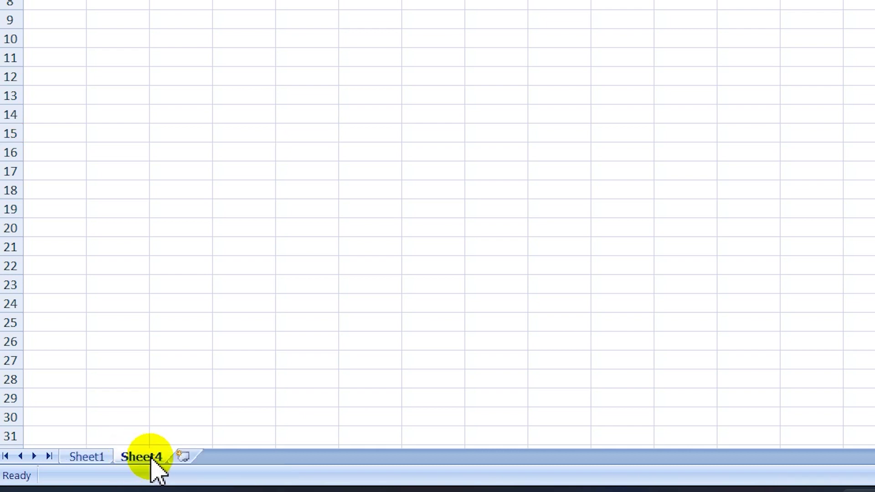
left_click(184, 456)
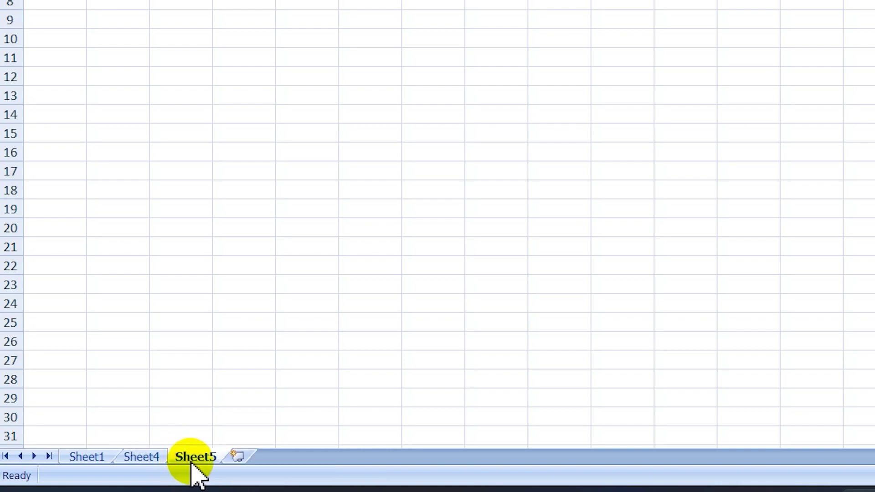
left_click(235, 455)
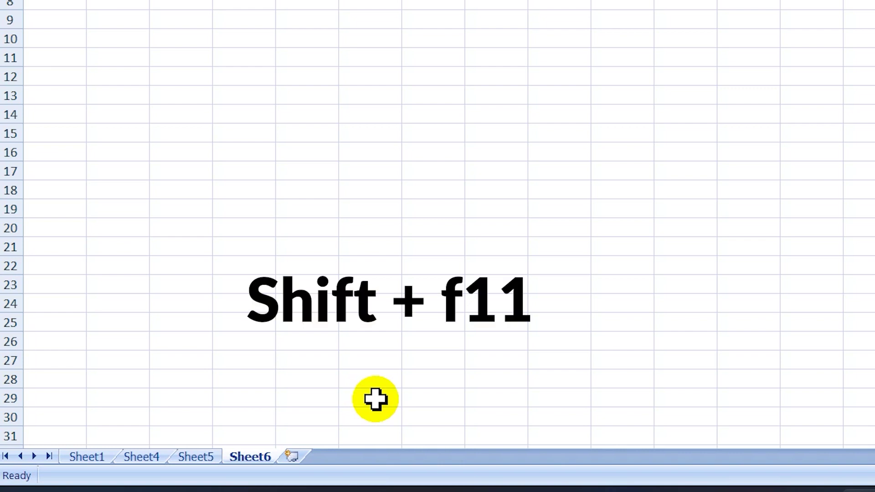
key("shift+F11")
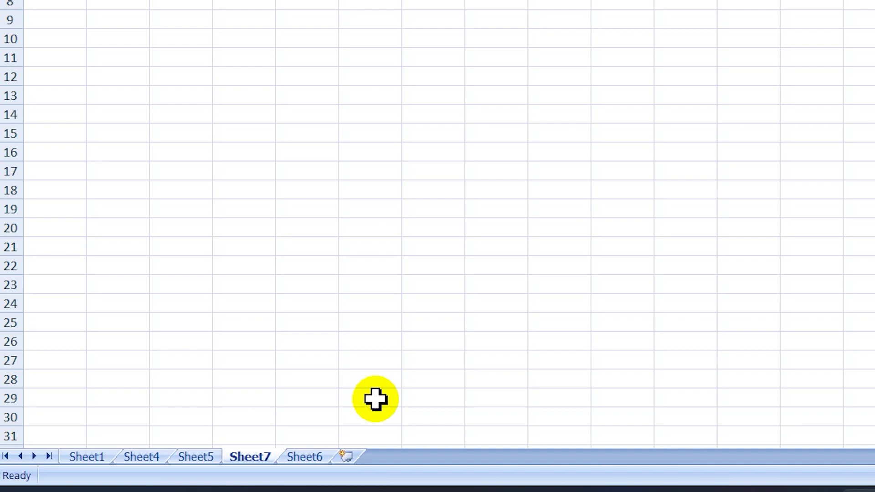
key("shift+F11")
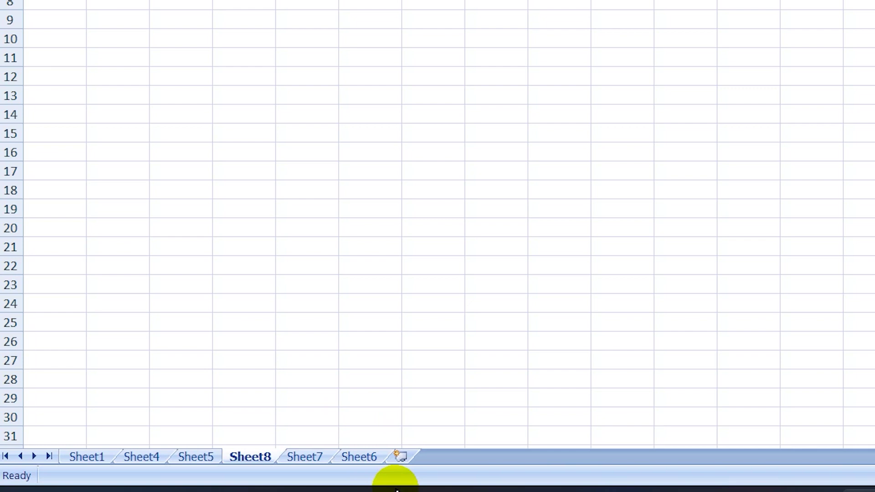
Add six more worksheets, Sheet9 through Sheet14, with the Insert Worksheet tab
left_click(405, 457)
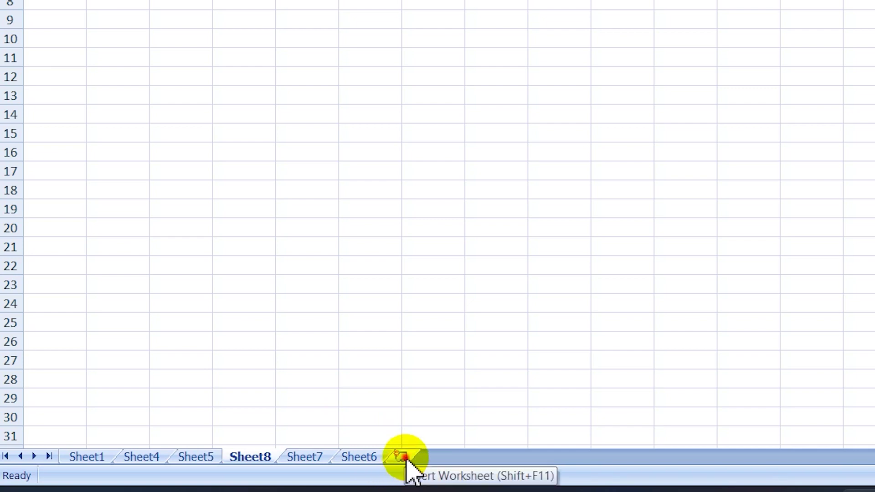
left_click(456, 457)
left_click(519, 456)
left_click(577, 456)
left_click(642, 456)
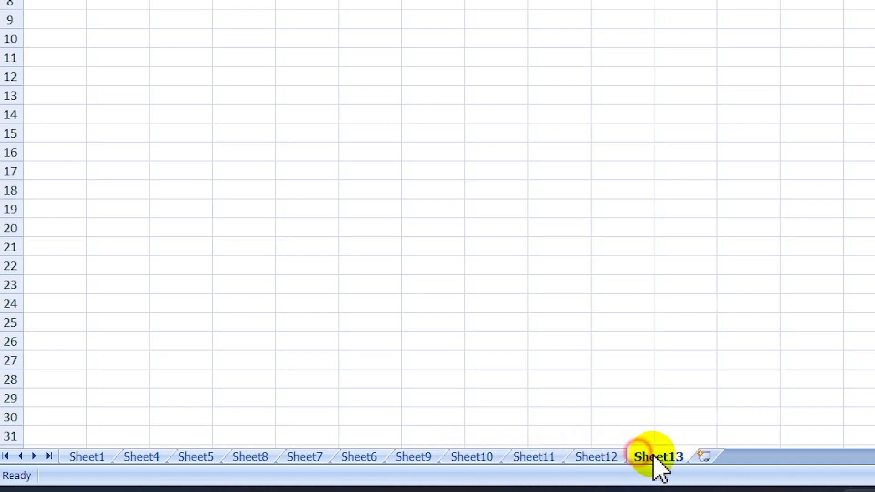
left_click(701, 457)
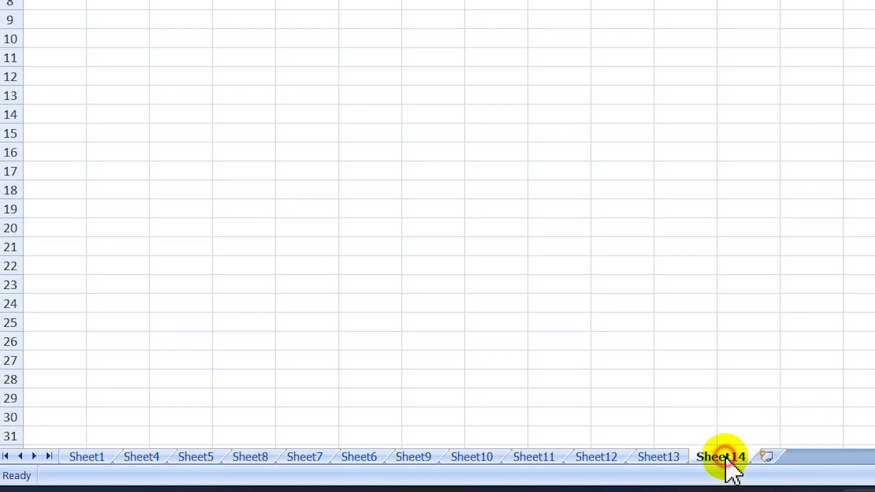
Drag the Sheet14 tab leftward in two moves, dropping it right after Sheet1
left_click_drag(726, 460, 553, 457)
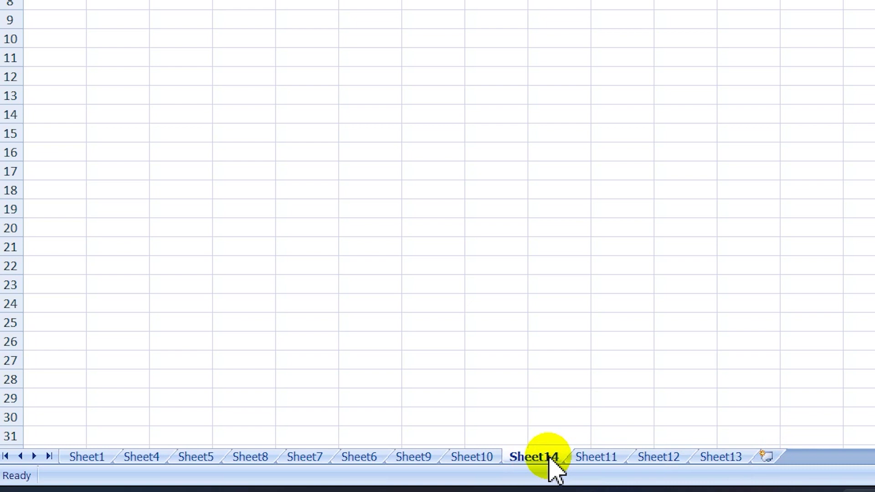
mouse_move(550, 458)
left_mouse_down()
mouse_move(292, 450)
mouse_move(126, 459)
left_mouse_up()
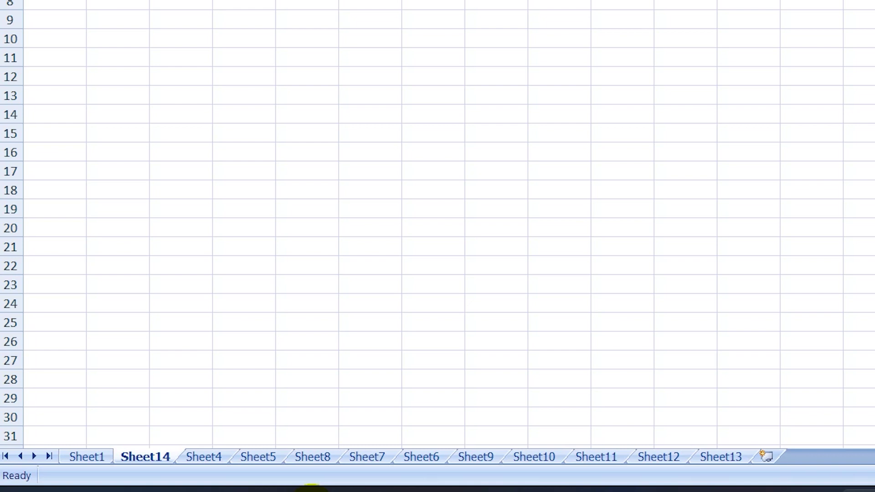
Insert a worksheet before Sheet1, then another before the new Sheet15
right_click(94, 469)
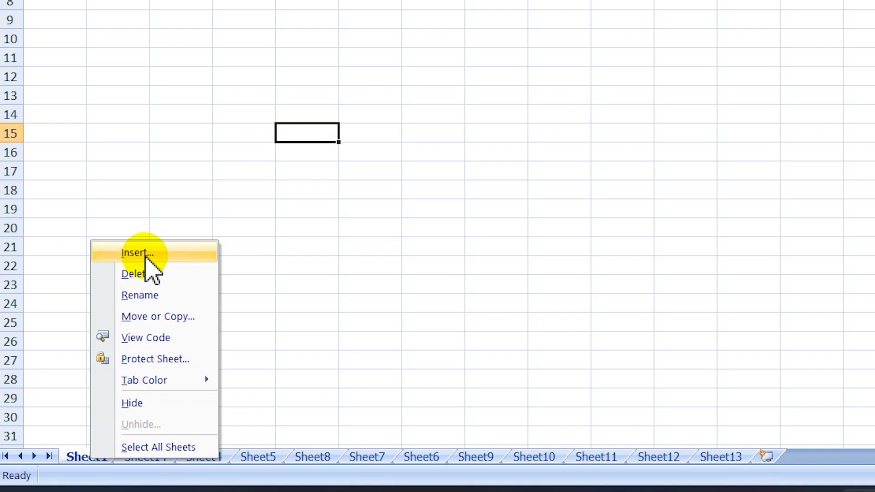
left_click(145, 253)
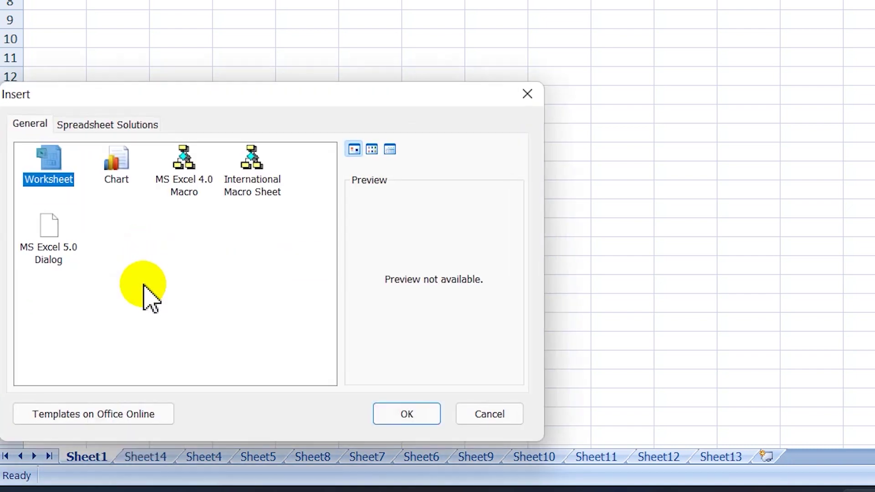
left_click(410, 417)
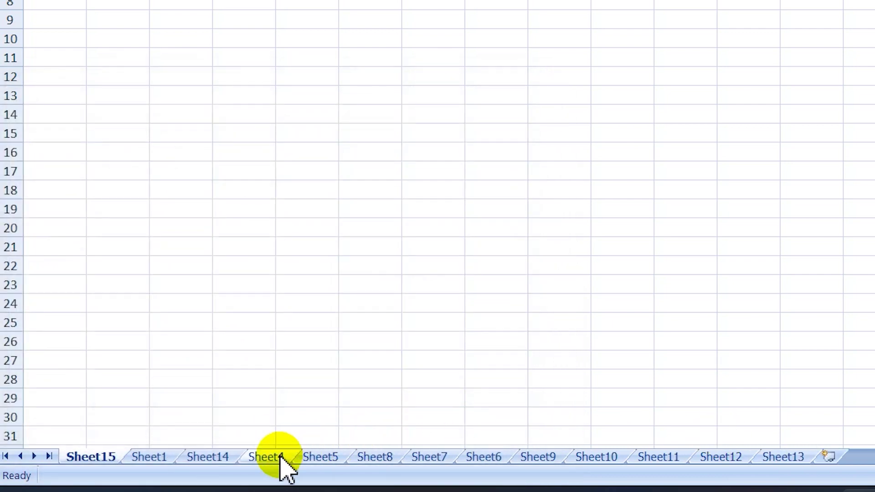
right_click(104, 474)
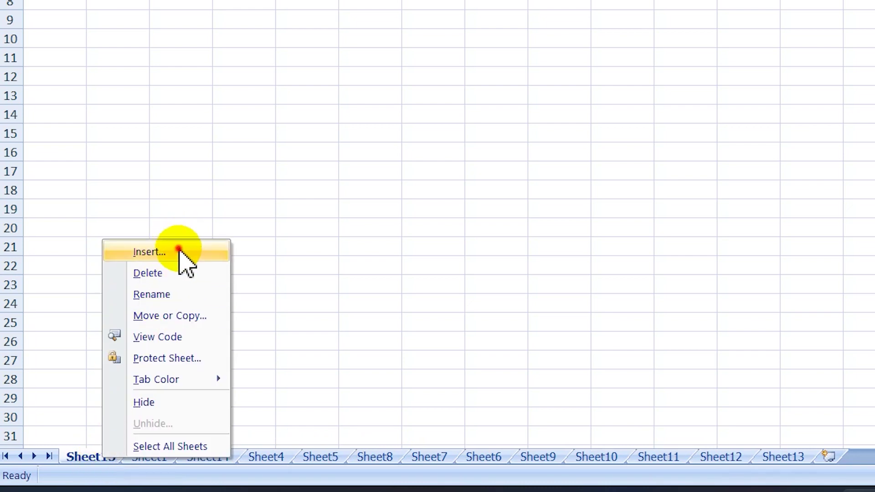
left_click(179, 251)
left_click(409, 403)
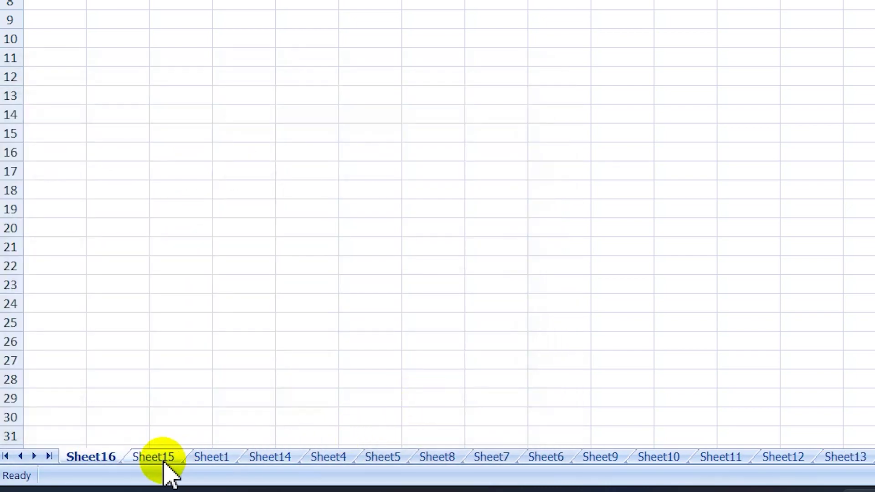
Remove Sheet16 and then Sheet15 through each tab's right-click Delete command
right_click(91, 455)
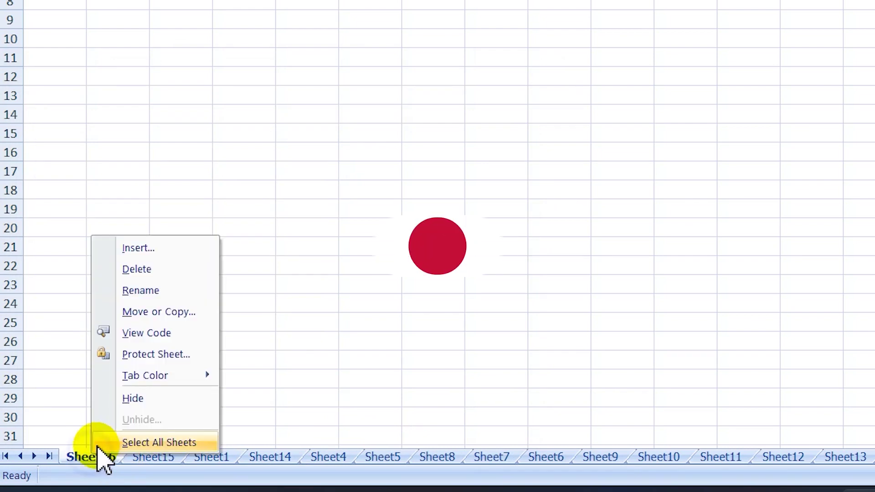
left_click(162, 271)
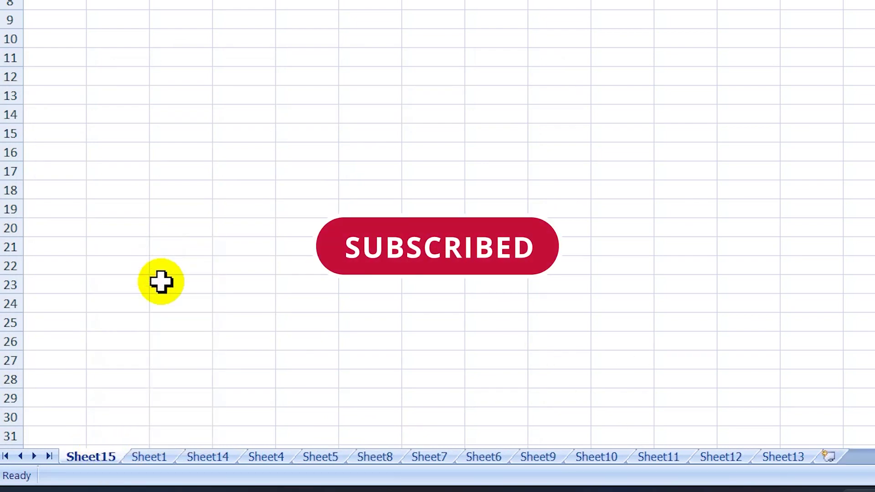
right_click(91, 458)
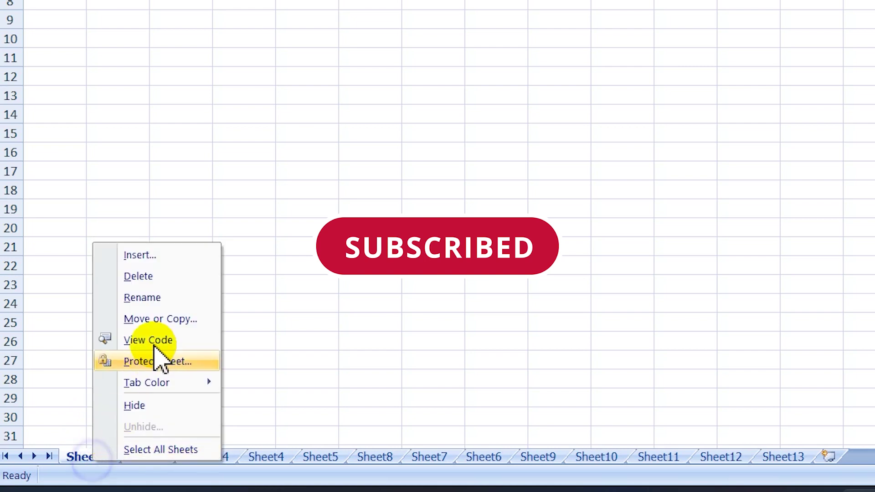
left_click(174, 279)
right_click(93, 462)
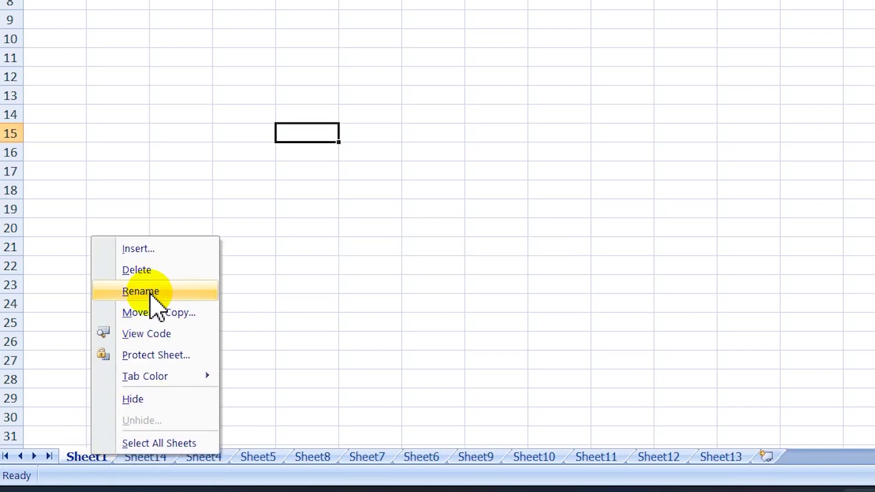
Choose Rename on the Sheet1 tab and type the name 'My sheet 1'
left_click(151, 291)
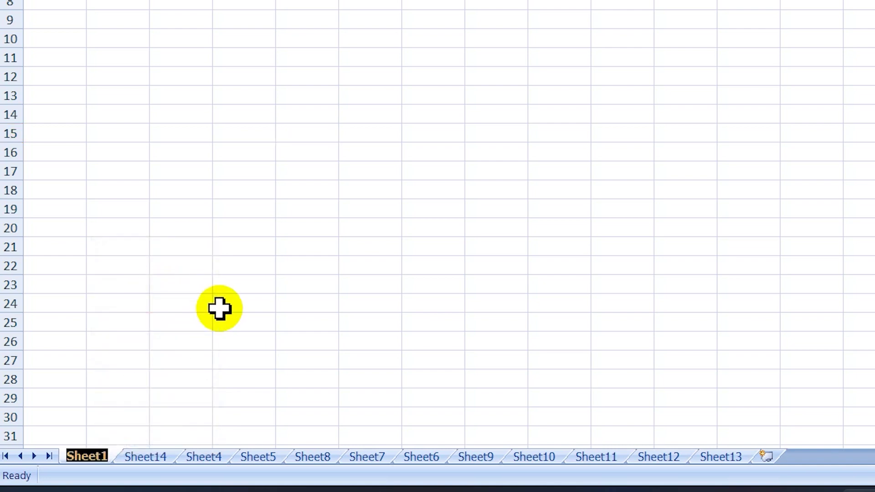
type("My sheet")
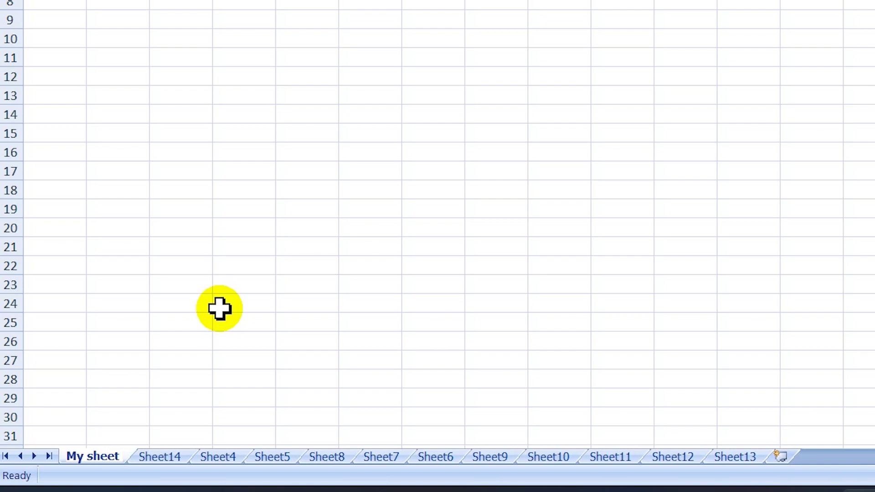
type(" 1")
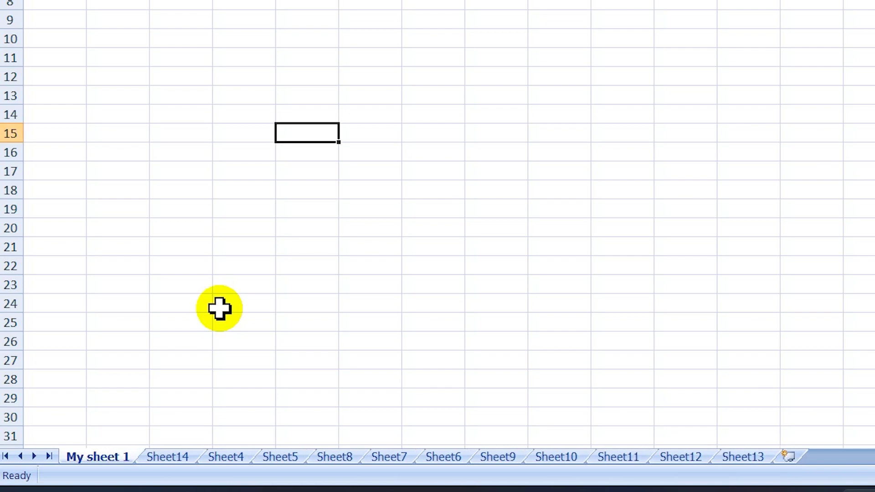
Copy My sheet 1 via Move or Copy with 'Create a copy' ticked, then return to the original
right_click(111, 456)
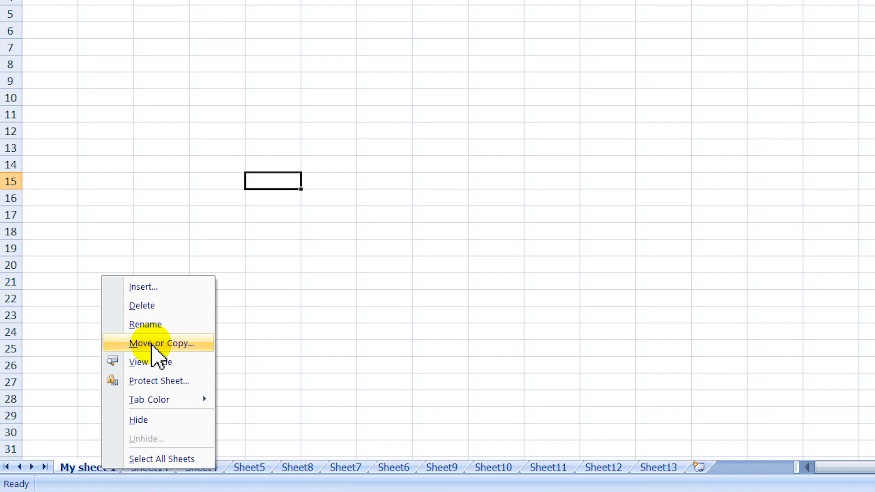
left_click(155, 343)
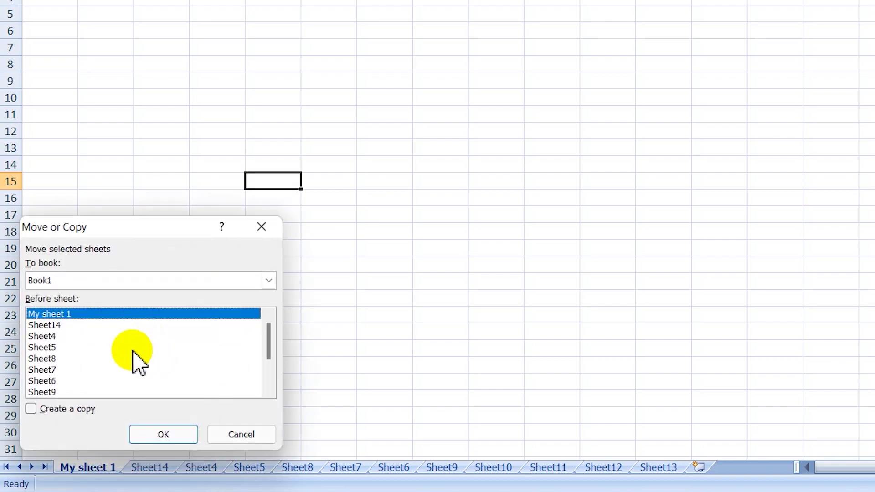
left_click(77, 409)
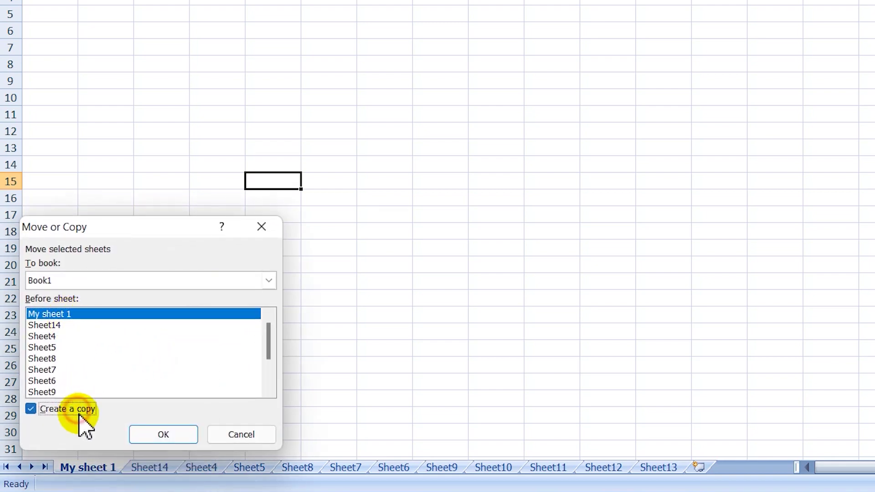
left_click(178, 441)
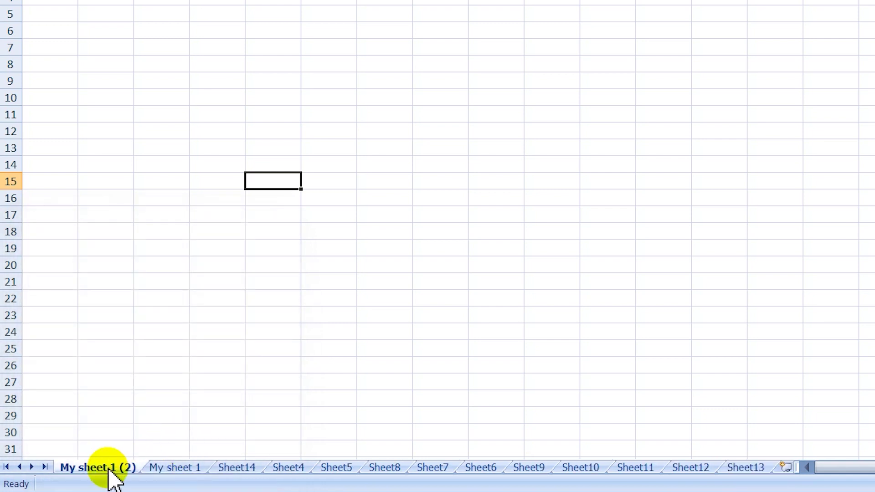
left_click(166, 468)
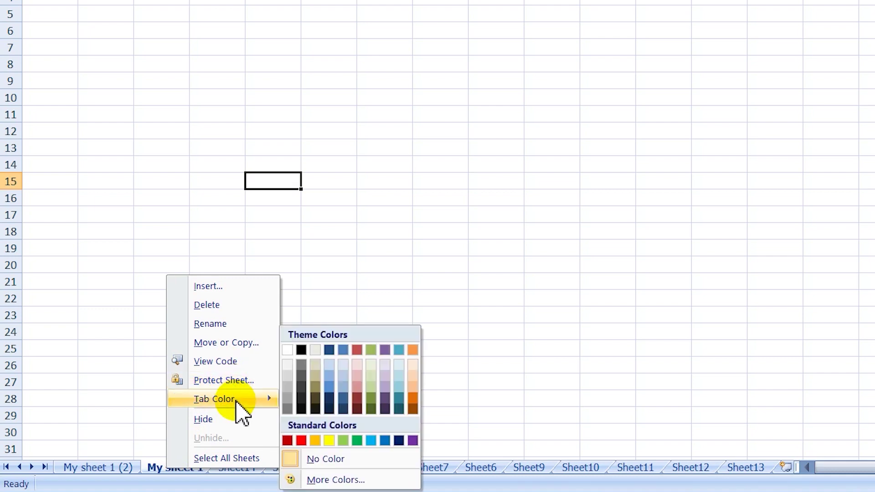
mouse_move(214, 398)
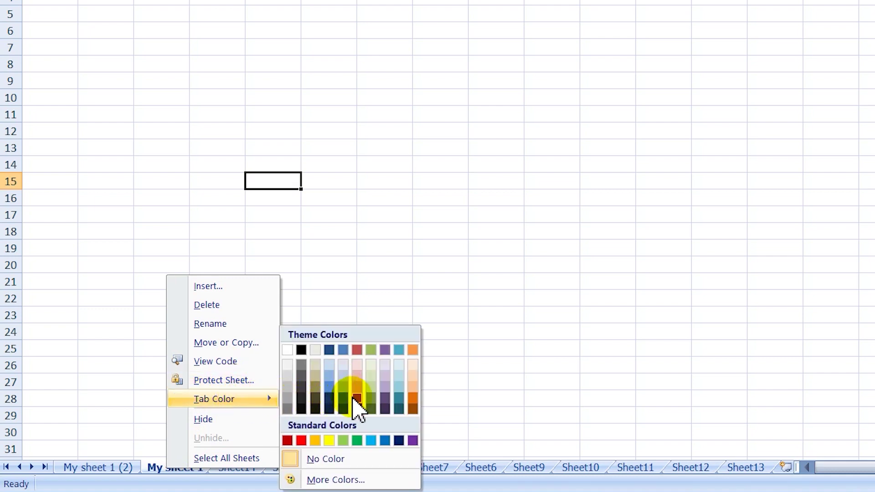
Colour the My sheet 1 tab dark red and the Sheet14 tab dark blue
left_click(356, 400)
left_click(241, 468)
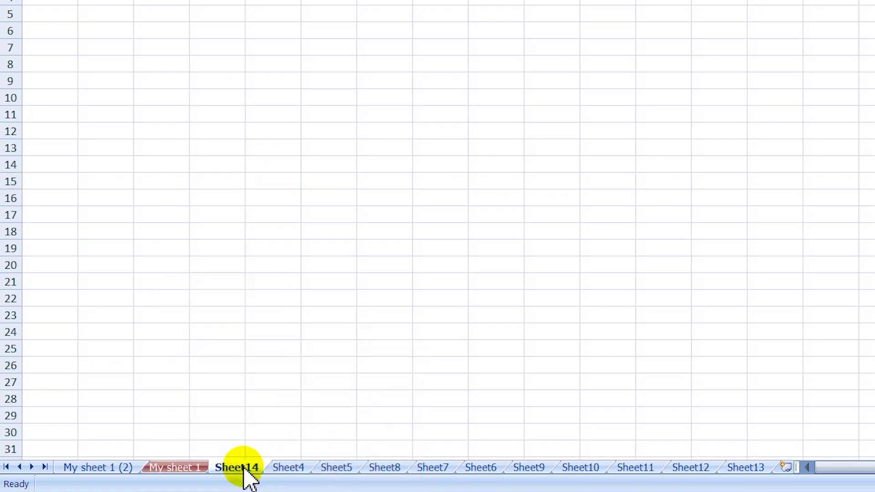
right_click(244, 469)
mouse_move(300, 397)
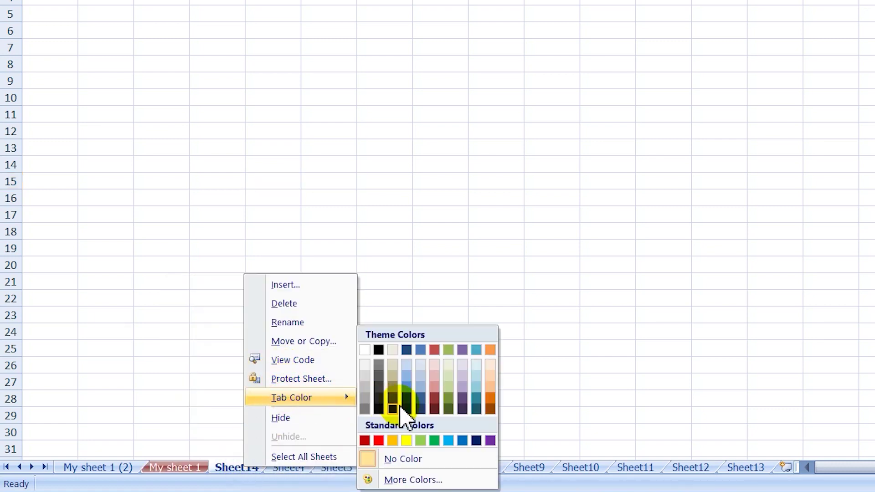
left_click(406, 409)
left_click(248, 413)
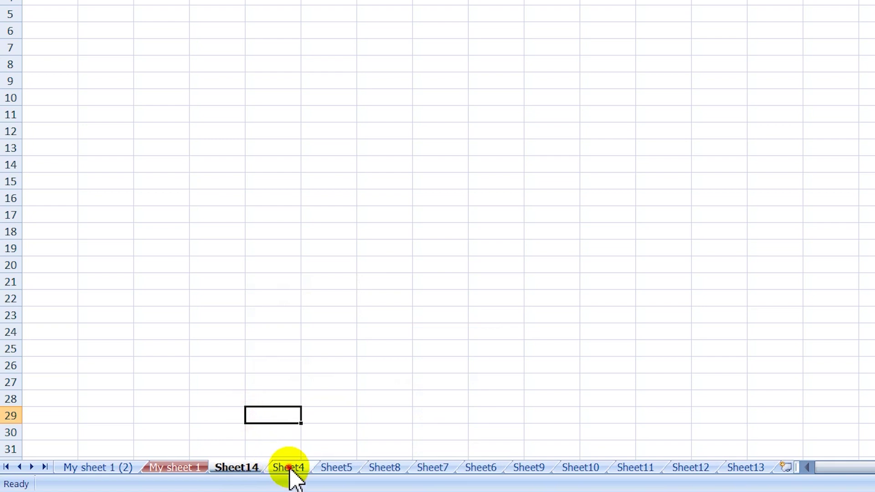
Colour the Sheet4 tab green
right_click(291, 471)
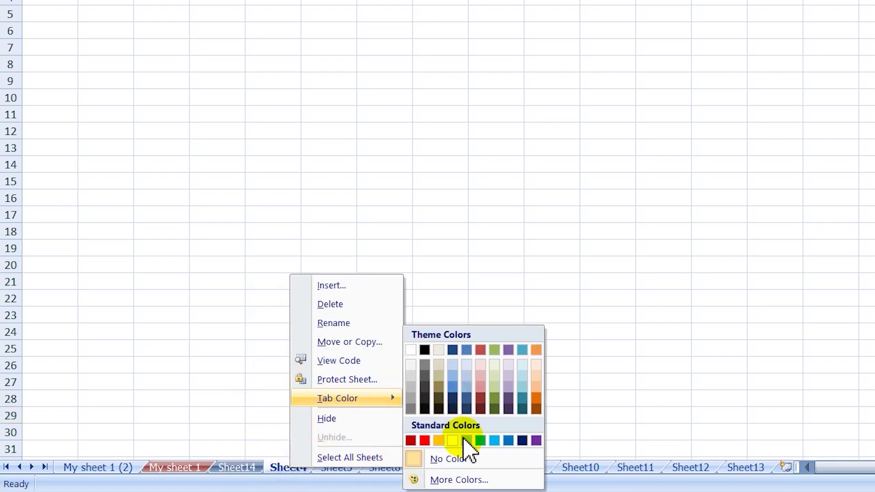
left_click(466, 440)
left_click(331, 428)
Step through Sheet5, Sheet8, Sheet7 and Sheet6, then return to Sheet5
left_click(348, 469)
left_click(386, 469)
left_click(435, 469)
left_click(484, 469)
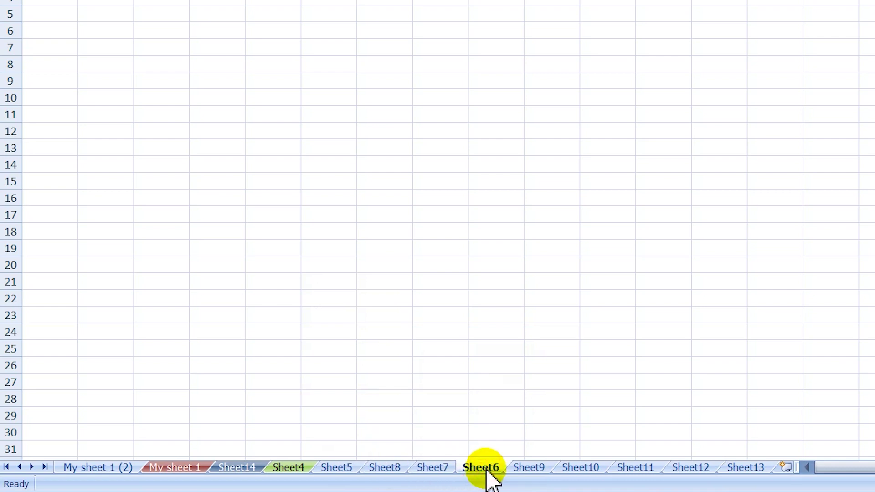
left_click(337, 469)
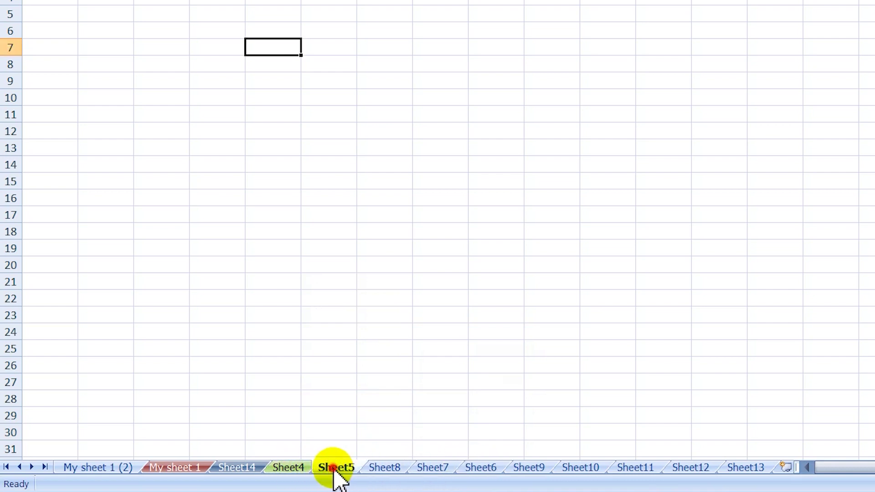
right_click(336, 471)
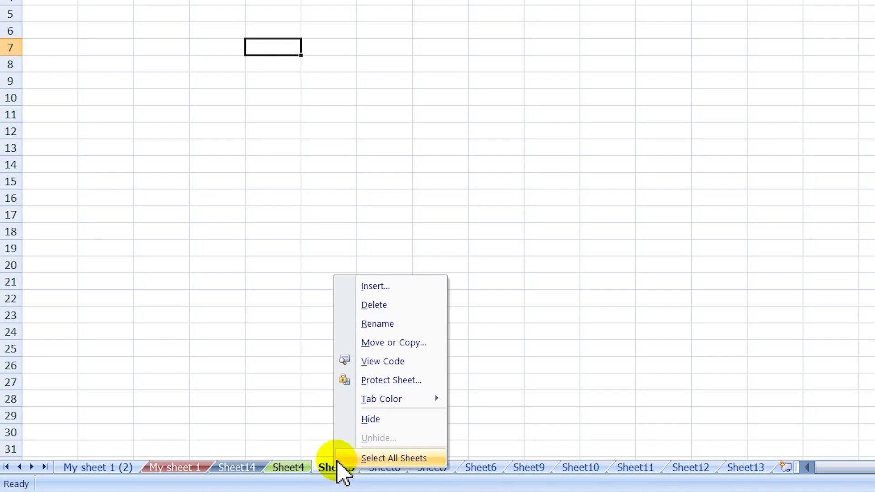
left_click(382, 421)
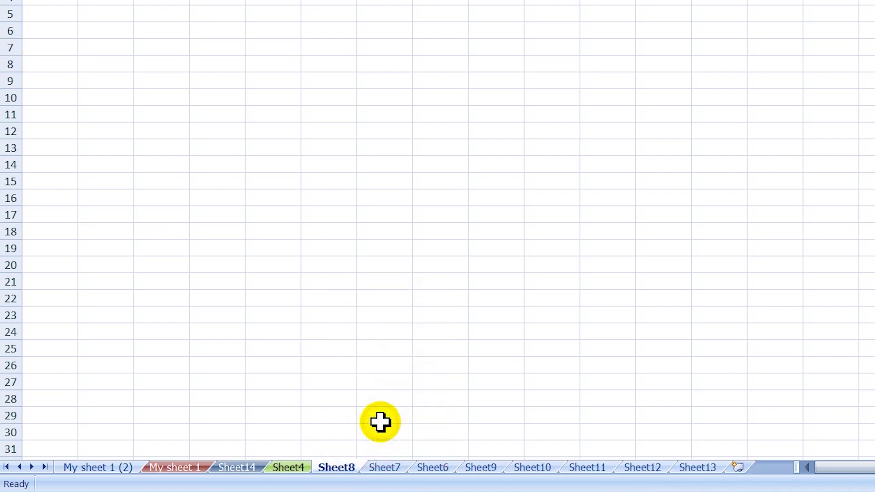
right_click(349, 467)
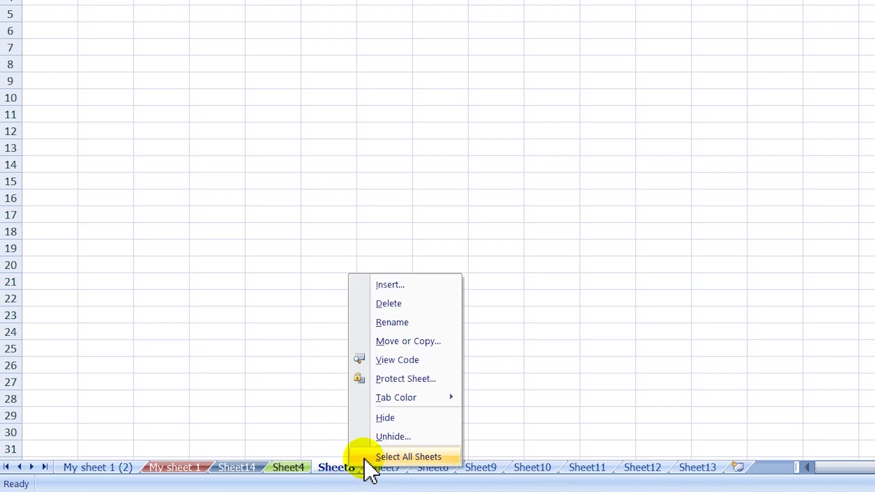
left_click(392, 437)
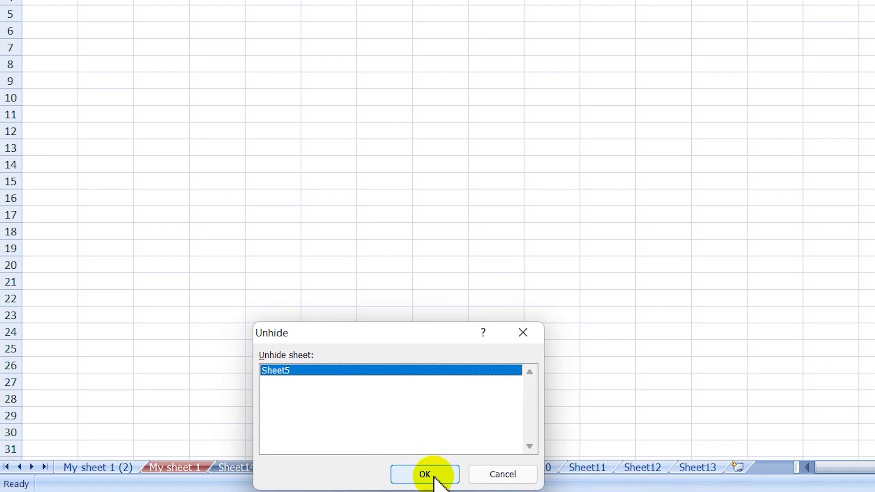
left_click(433, 476)
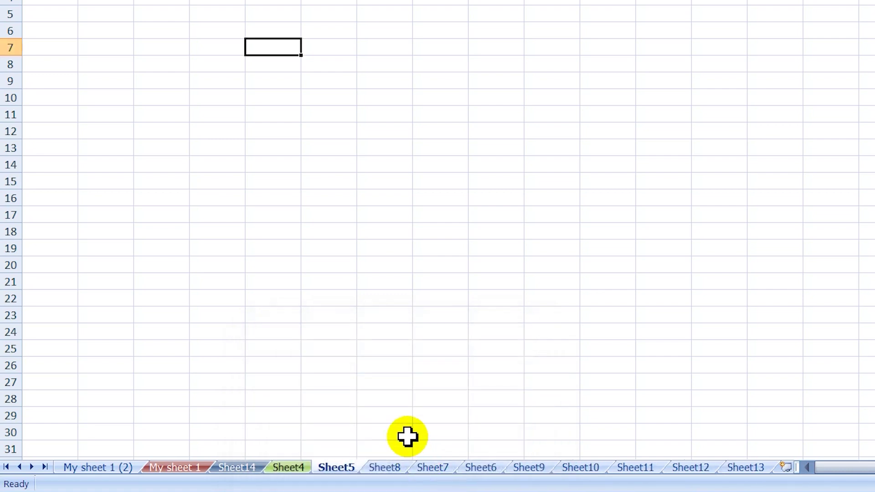
key("Down")
key("Down")
key("Down")
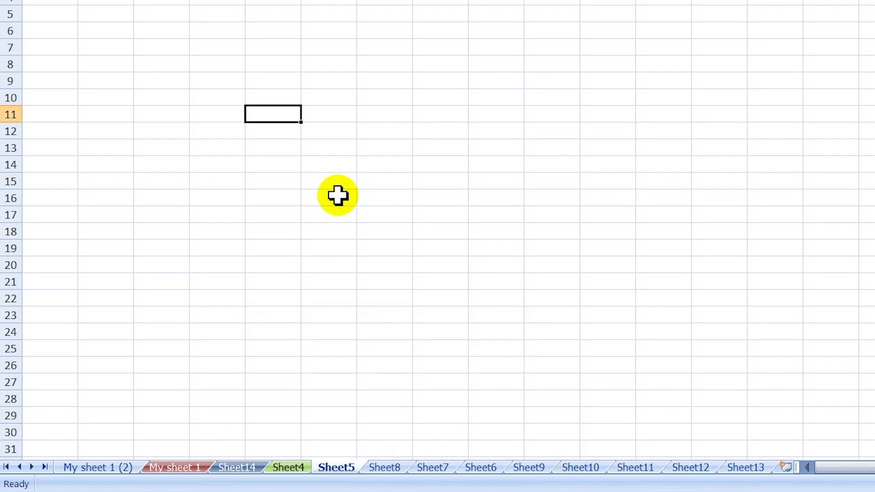
On Sheet5, enter a person's name in D11 and 'subscribe' in D12
key("BackSpace")
type("maddy")
key("Return")
type("subscri")
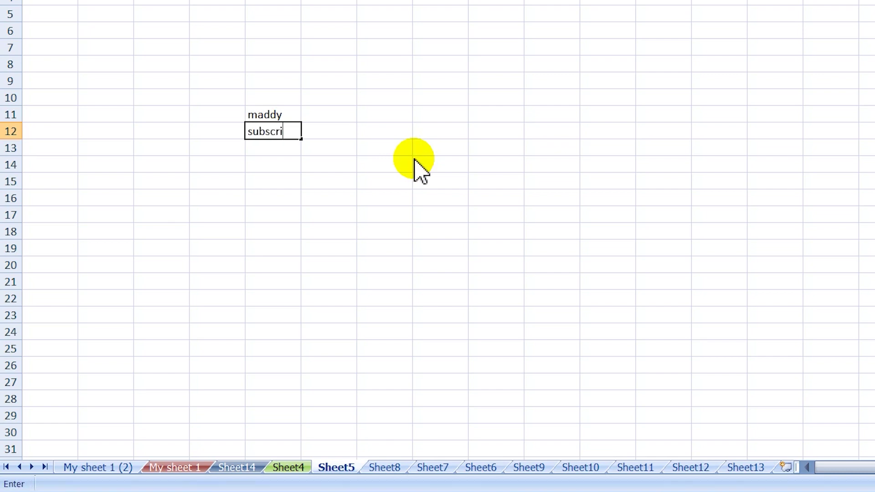
type("be")
key("Return")
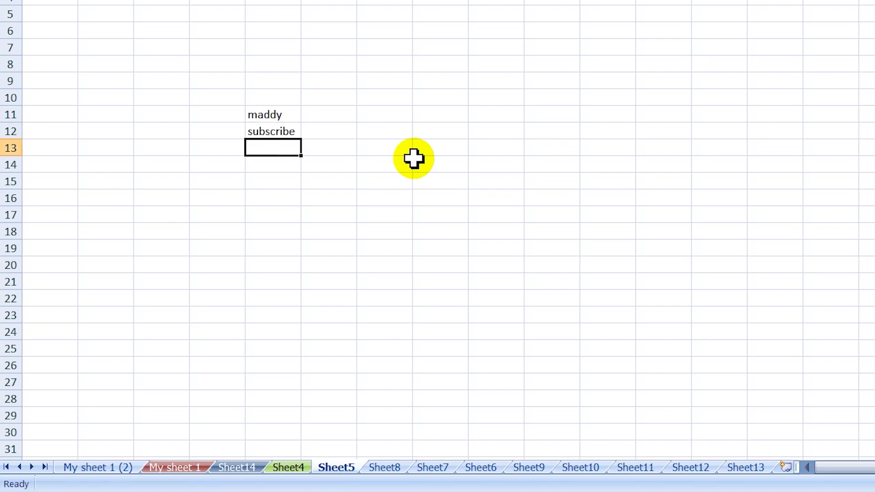
right_click(350, 465)
Permanently delete Sheet5, try undoing it, then go to Sheet4 and select C10
left_click(420, 306)
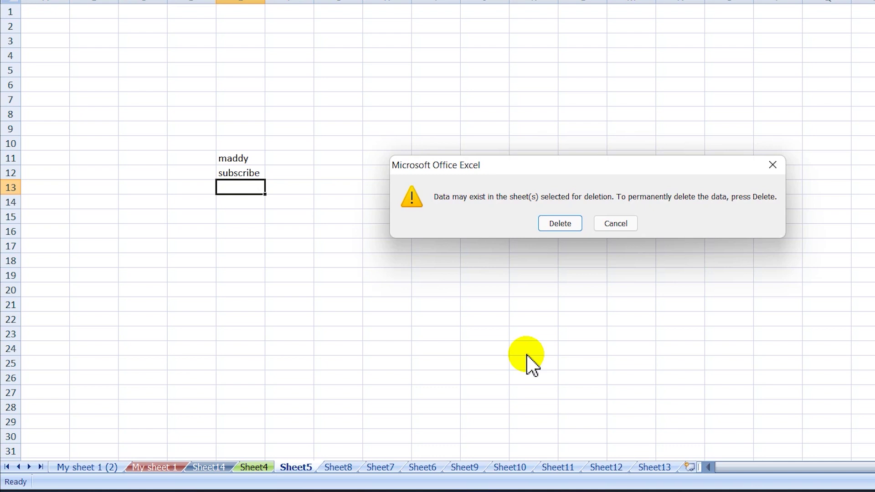
left_click(567, 223)
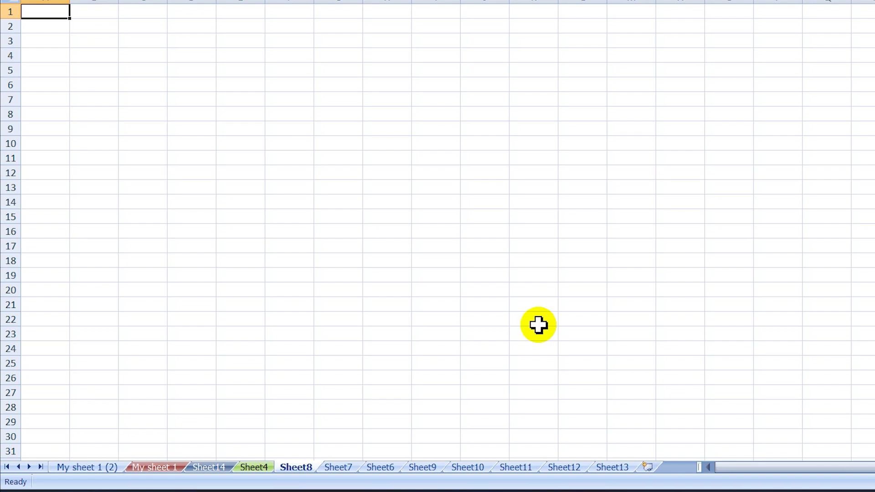
key("ctrl+z")
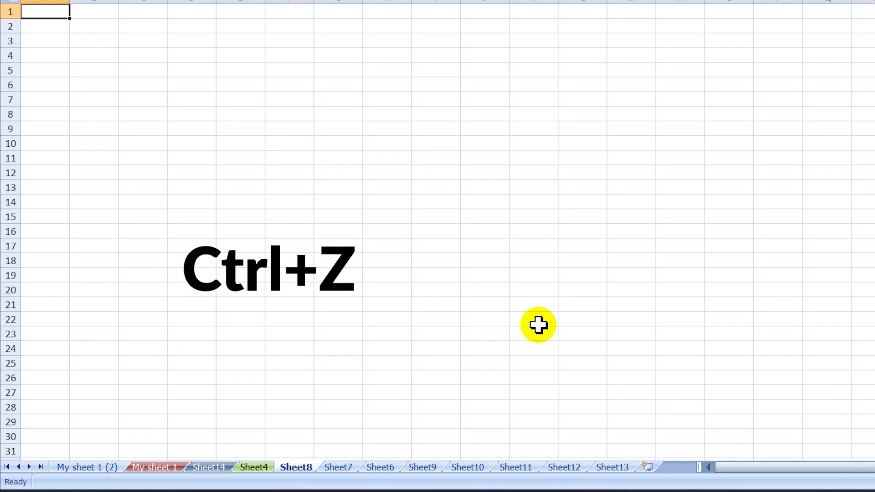
key("ctrl+Page_Up")
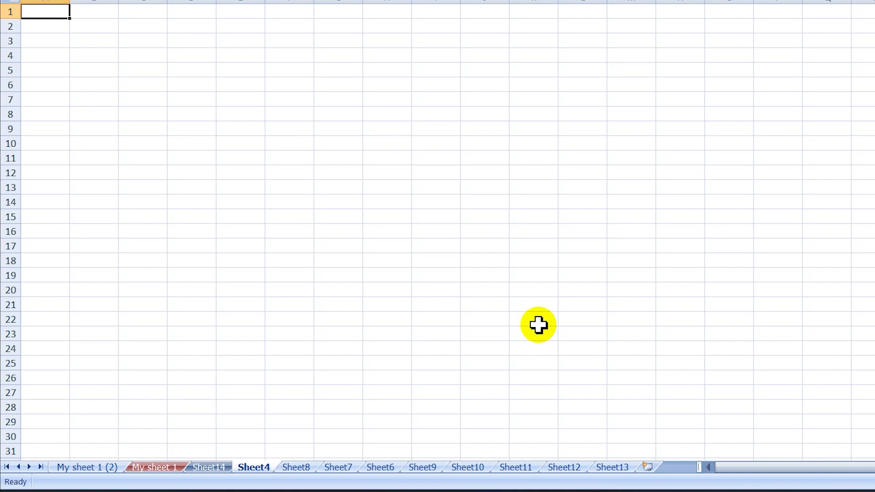
left_click(185, 141)
Enter a person's name in C10 and 'subscribe' in C11, avoiding the autocomplete suggestions
type("maddy")
key("Return")
type("m")
key("BackSpace")
key("BackSpace")
type("subscr")
type("ib")
key("BackSpace")
type("be")
key("Return")
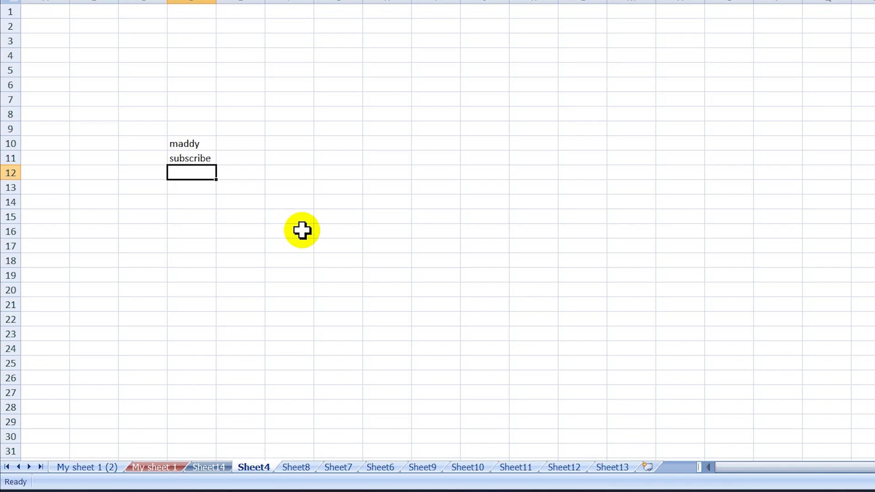
Delete the C11 and C10 entries, then restore both with Ctrl+Z twice
key("Up")
key("Delete")
key("Up")
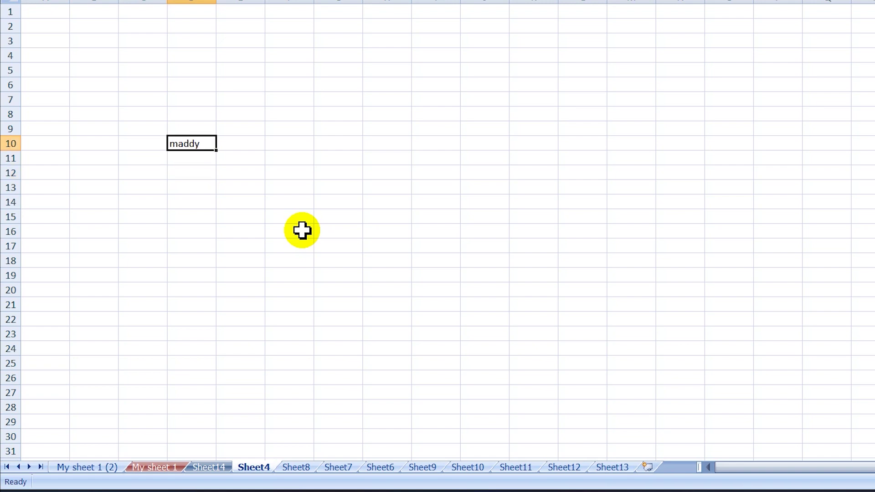
key("Delete")
key("ctrl+z")
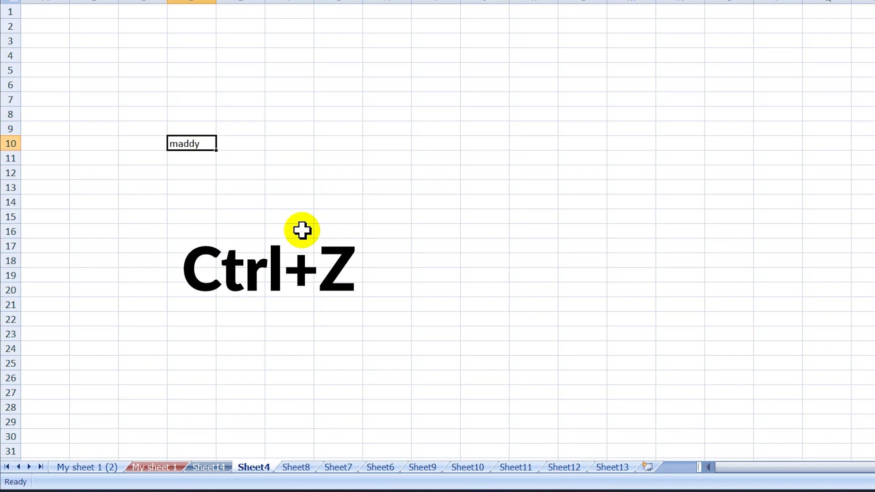
key("ctrl+z")
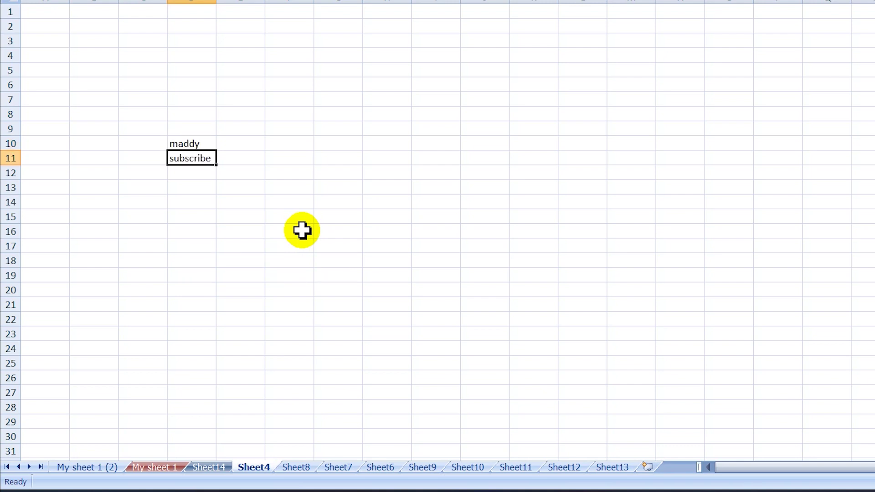